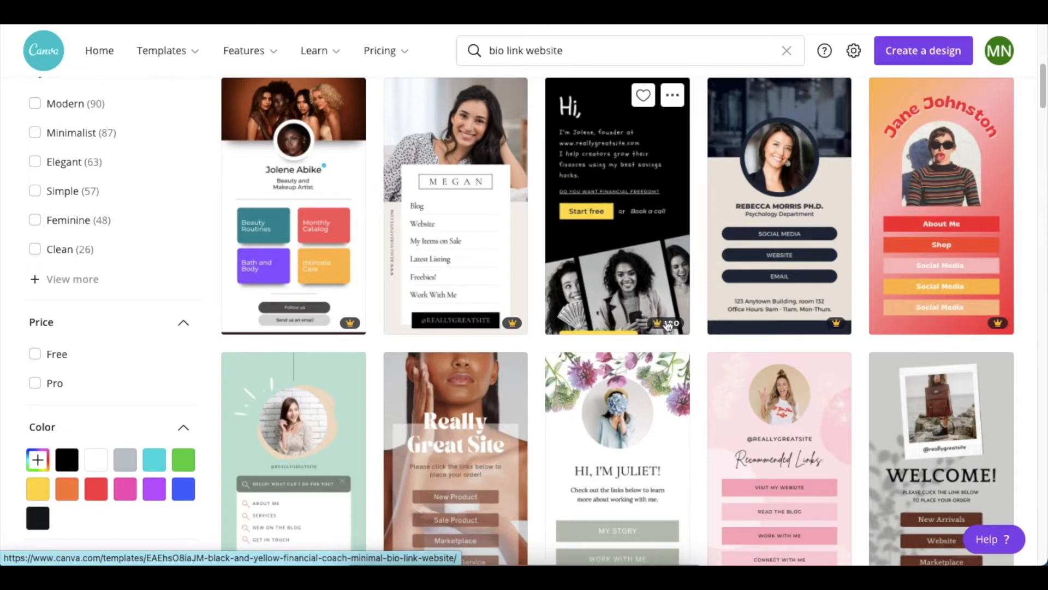
Step: Browse the bio link website templates and open the free brown one with the "Support me here!" button for editing
scroll(658, 315, up, 3)
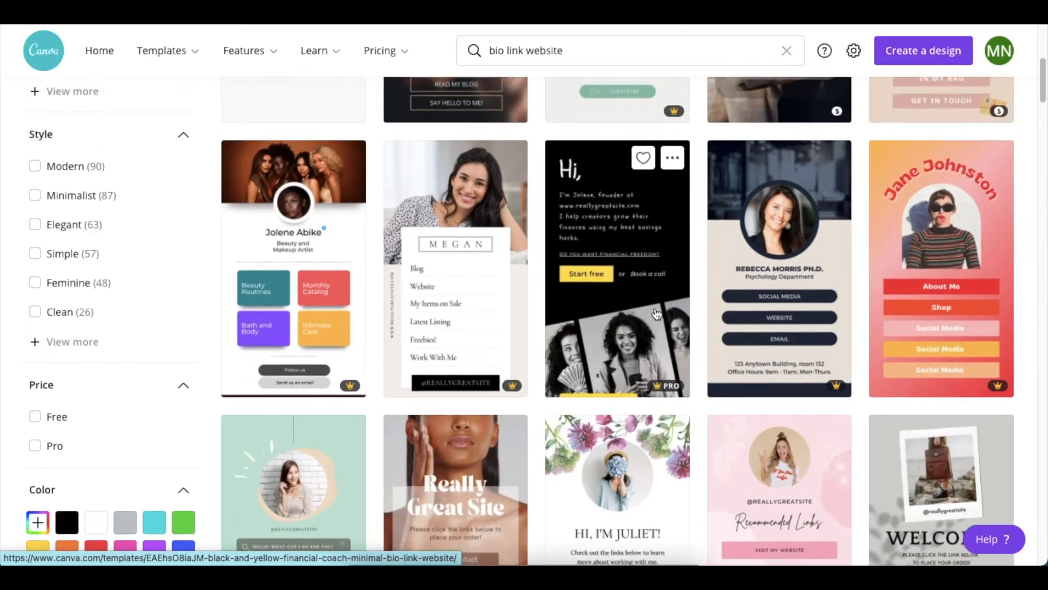
scroll(618, 347, up, 1)
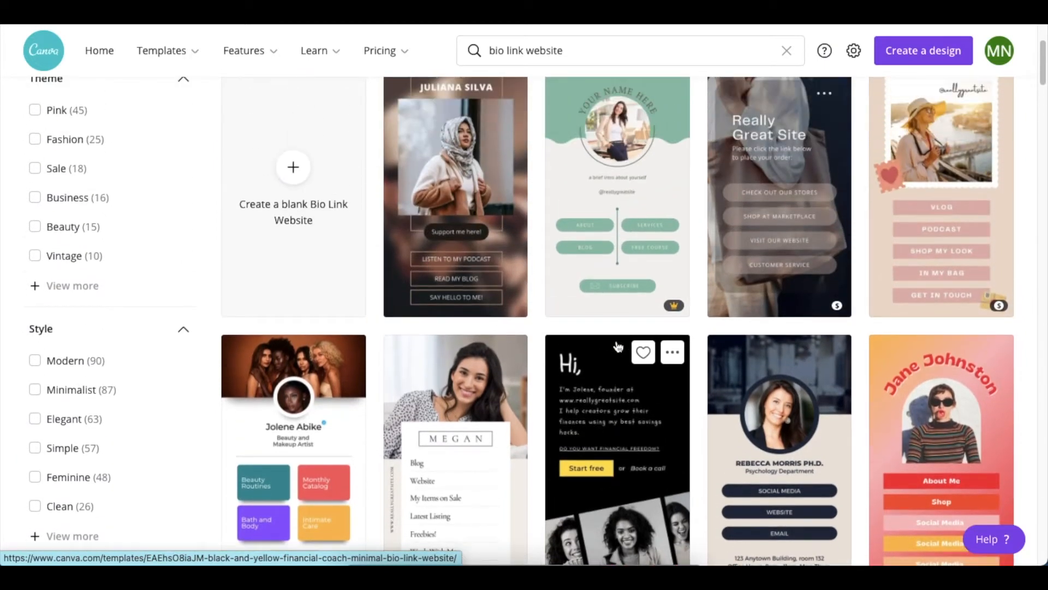
scroll(507, 372, up, 1)
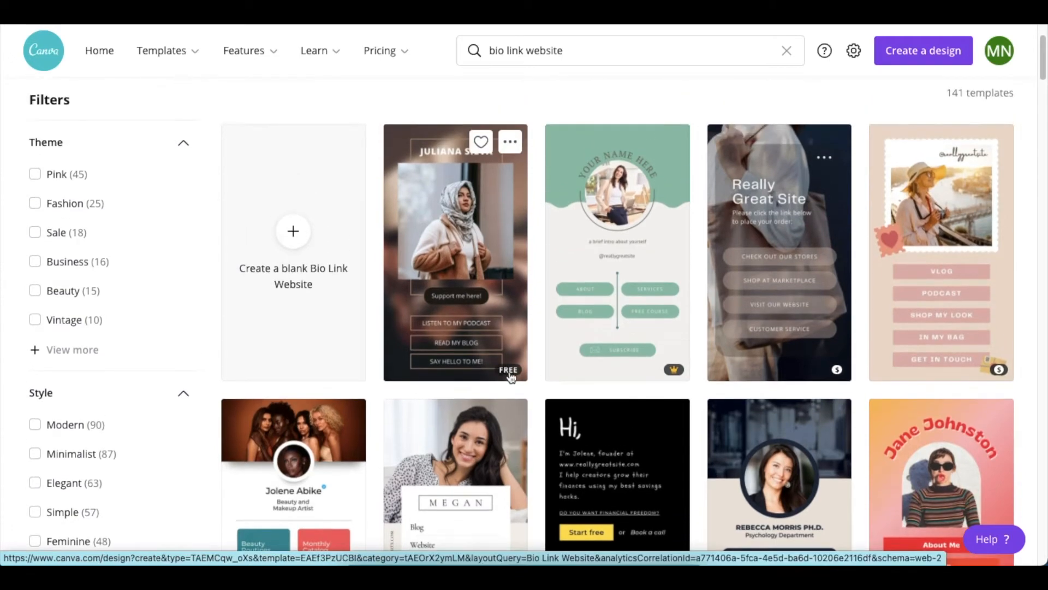
scroll(502, 373, down, 6)
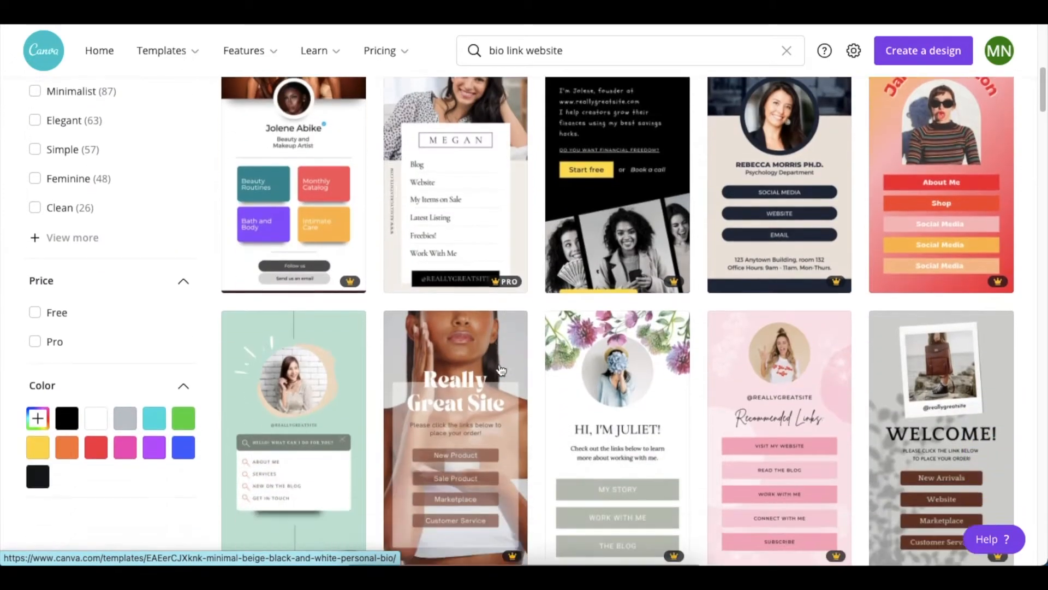
scroll(501, 370, down, 8)
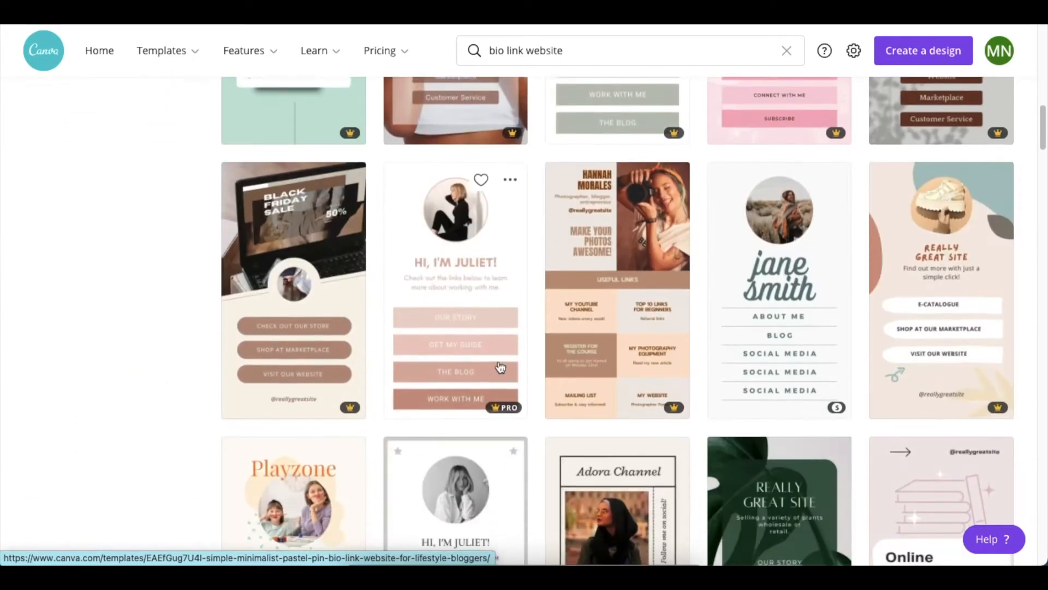
scroll(476, 340, up, 14)
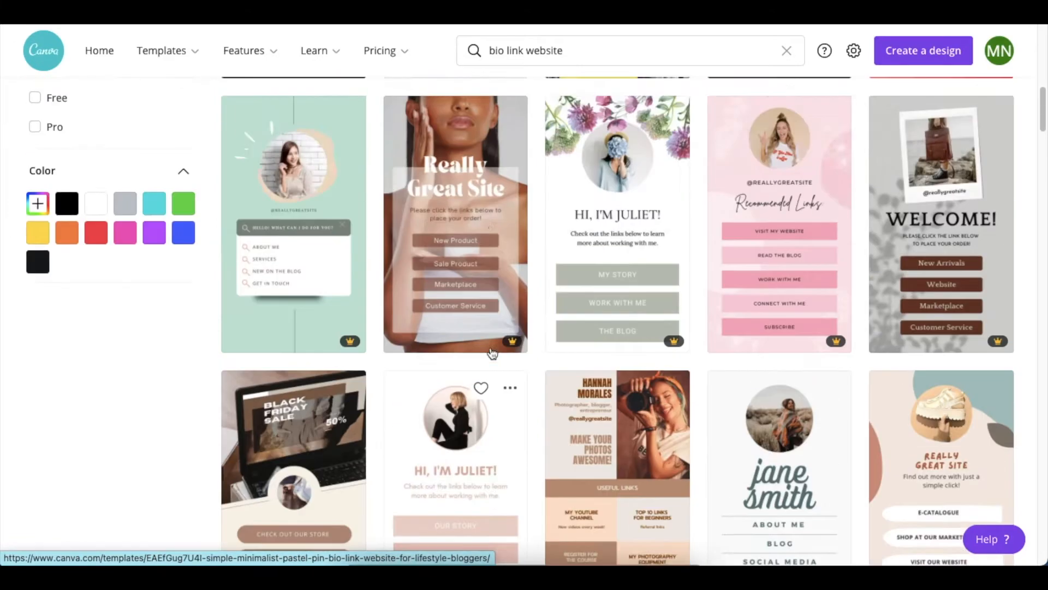
scroll(492, 353, up, 3)
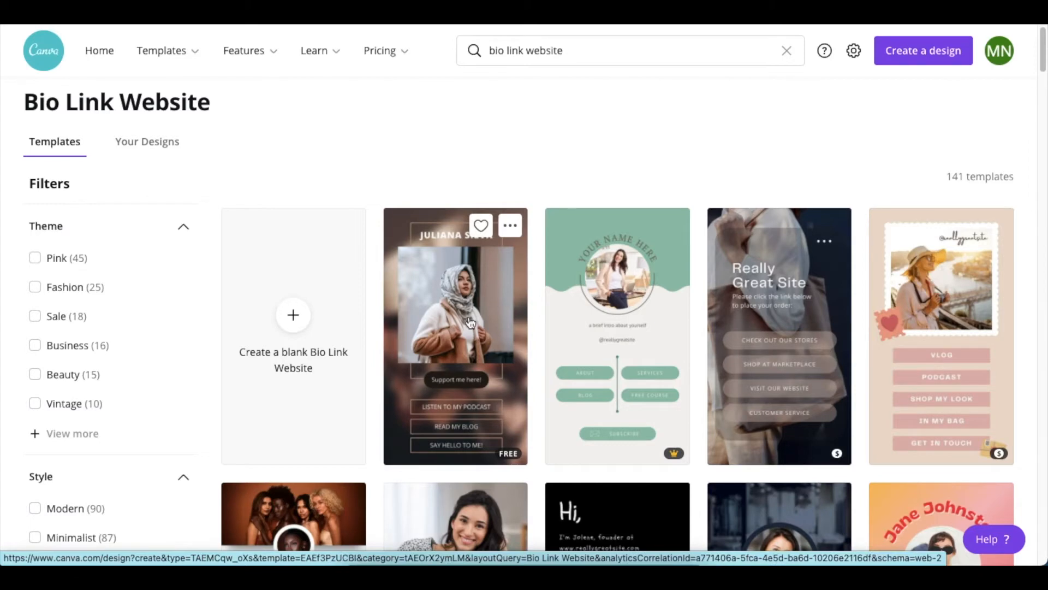
click(504, 368)
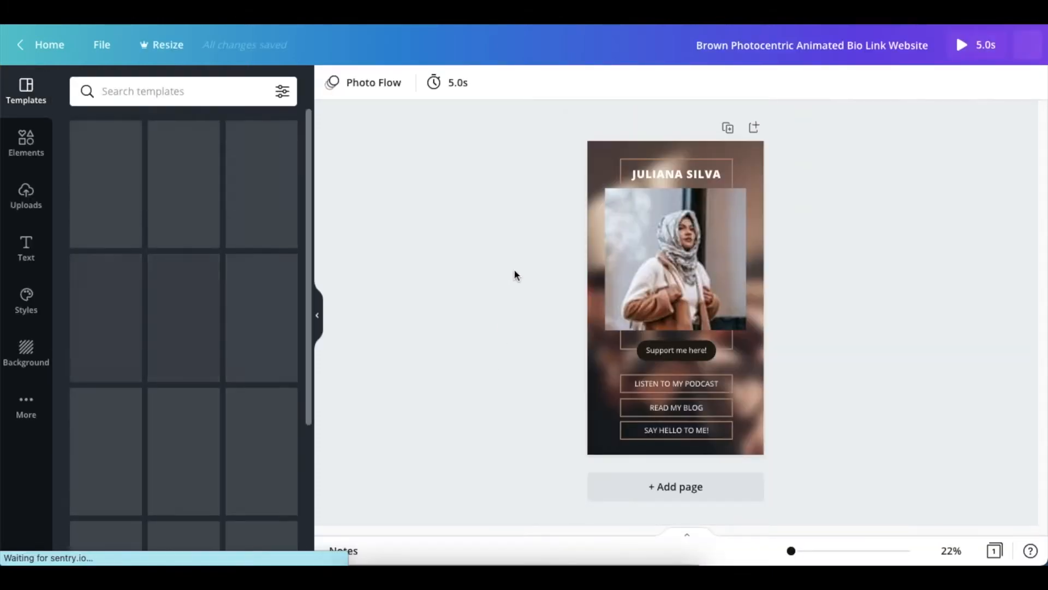
Step: Delete the blurred background photo and the large portrait photo from the page
click(600, 159)
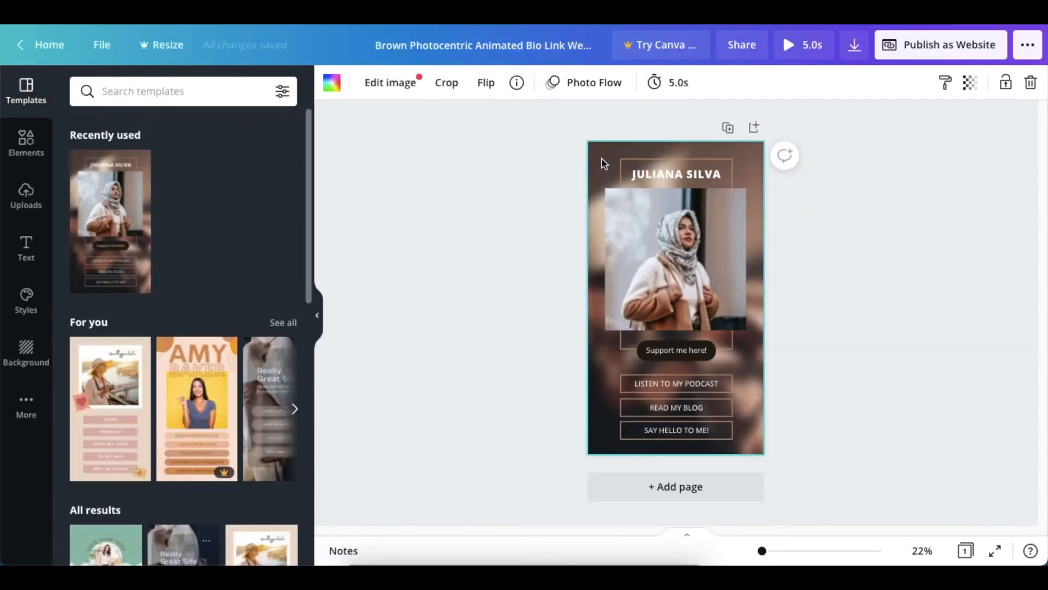
key(Delete)
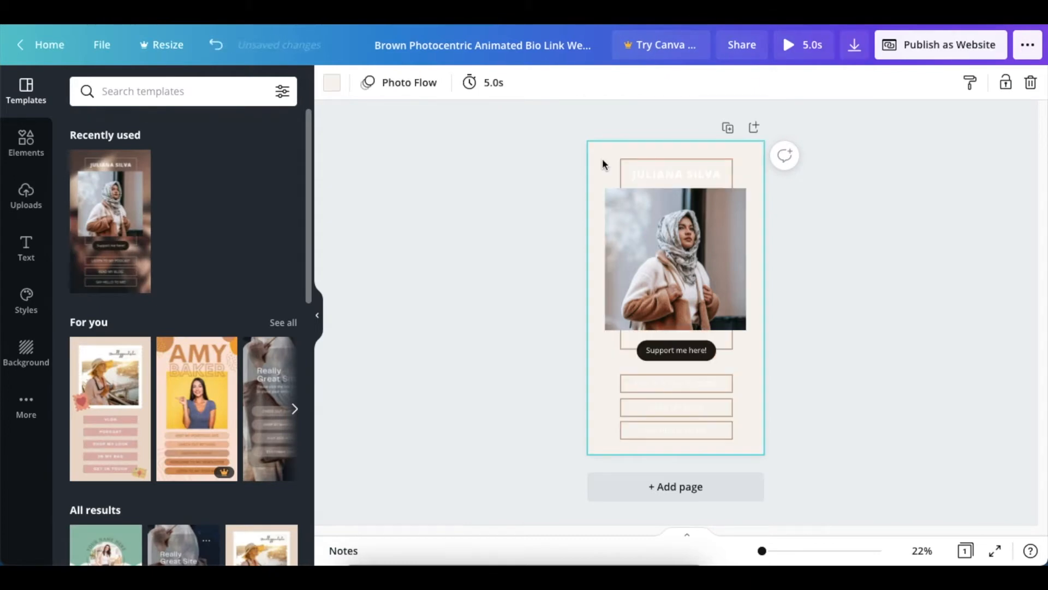
click(650, 218)
key(Delete)
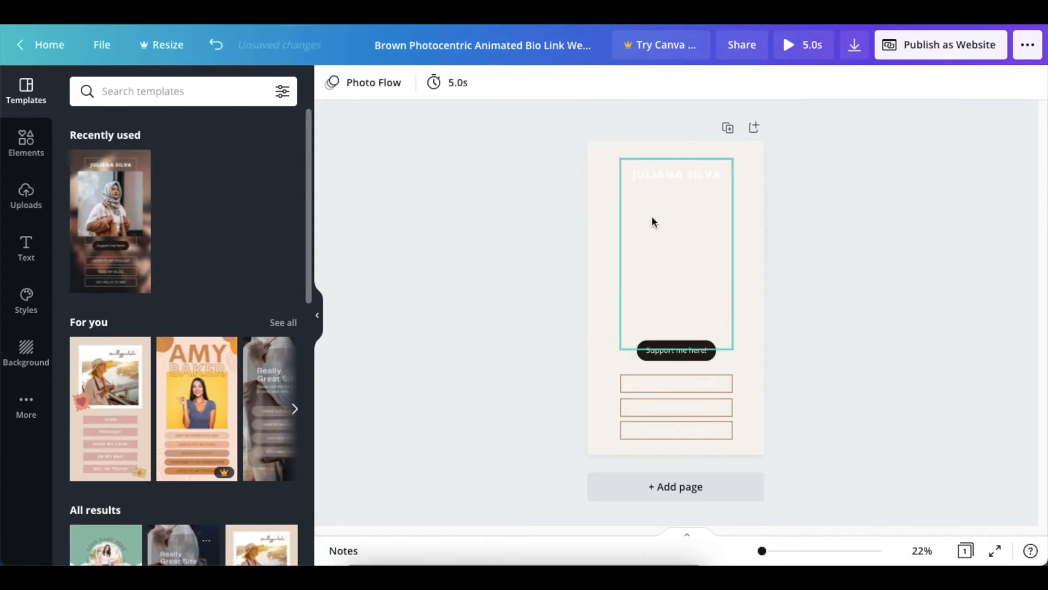
Step: Change the page background to the light purple default colour
click(601, 191)
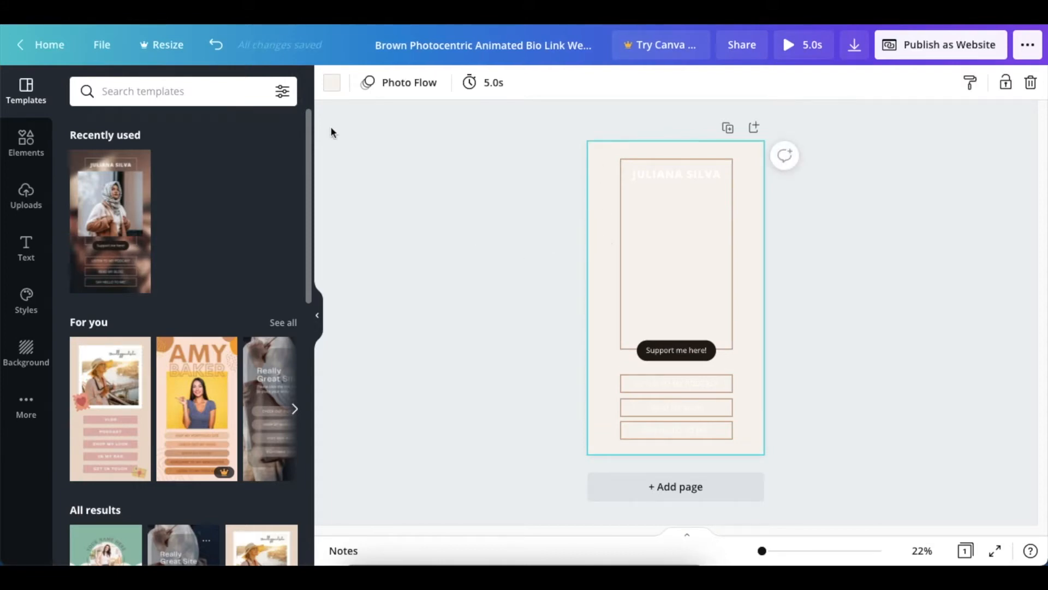
click(331, 88)
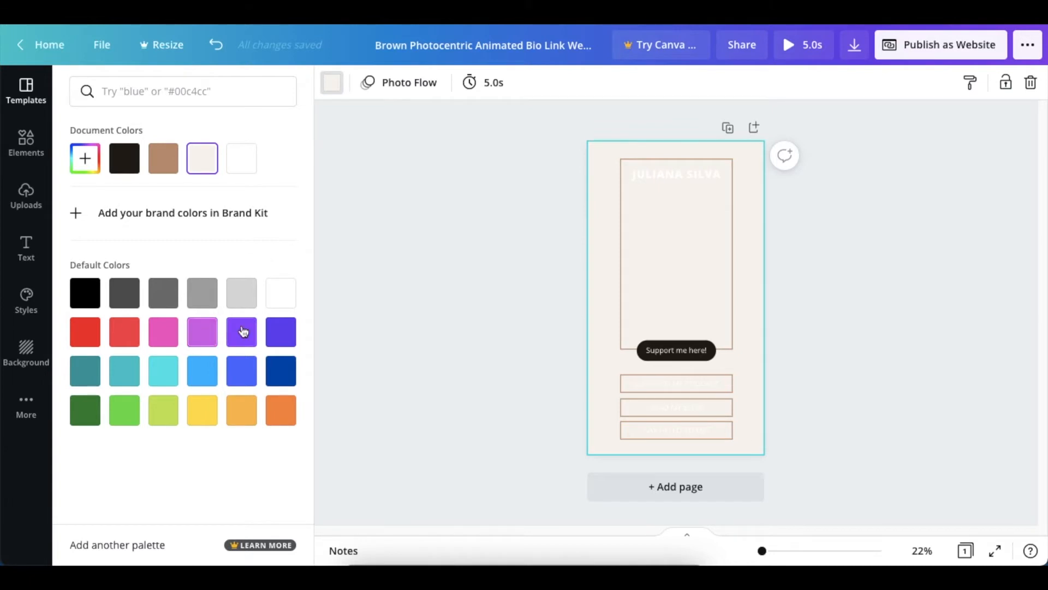
click(209, 336)
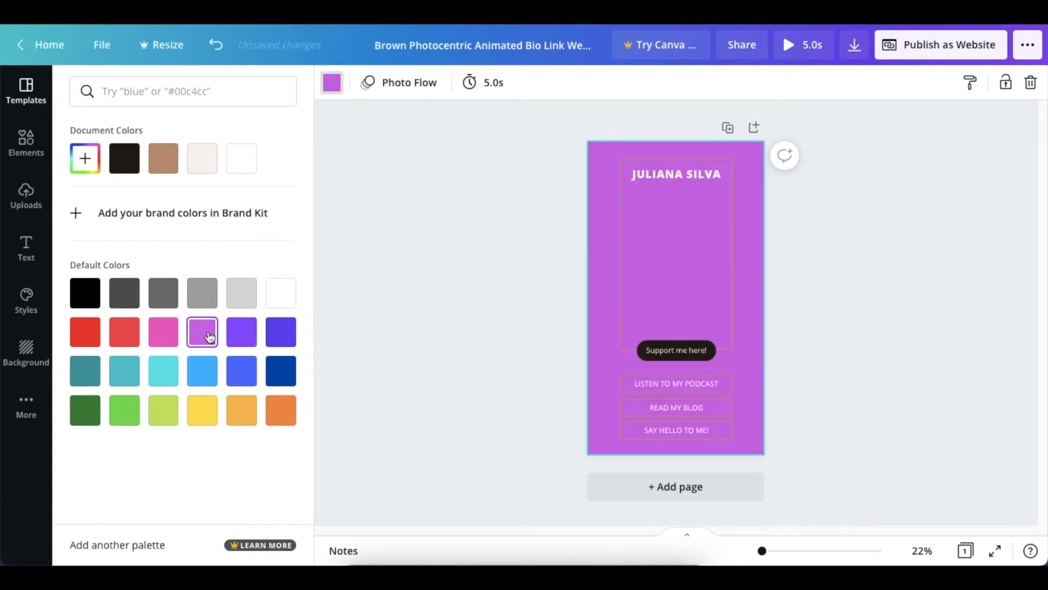
click(378, 264)
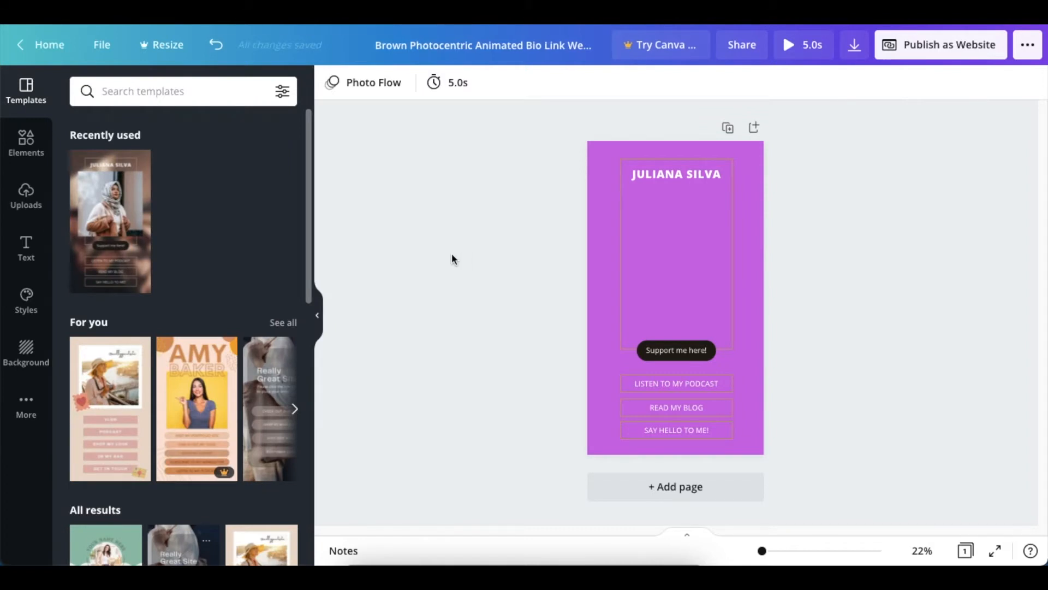
Step: Add a circular photo frame with a border below the name heading and set its border colour to white
click(24, 143)
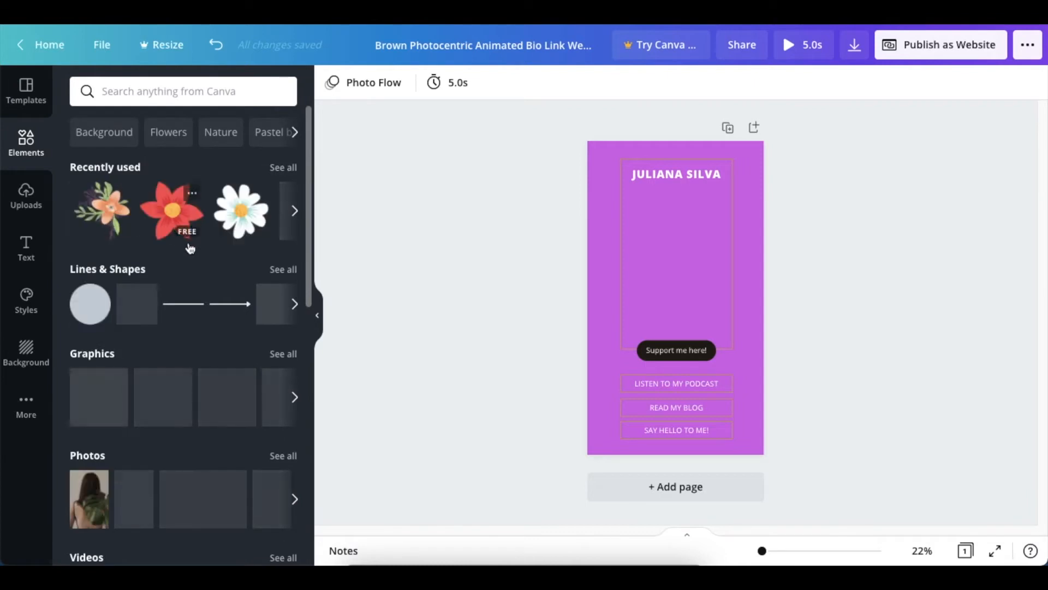
drag(309, 167, 327, 440)
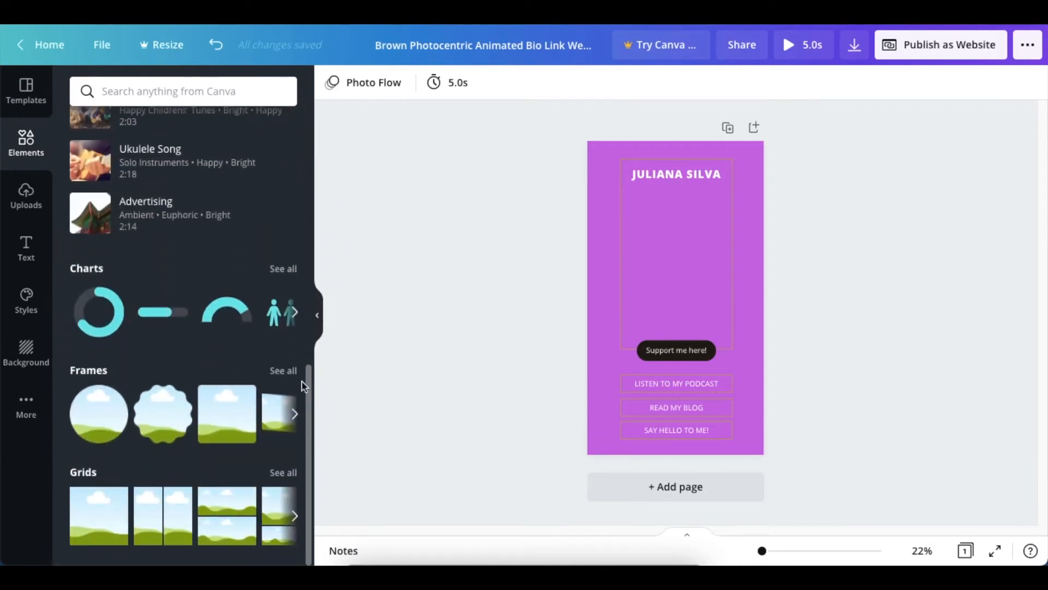
click(283, 371)
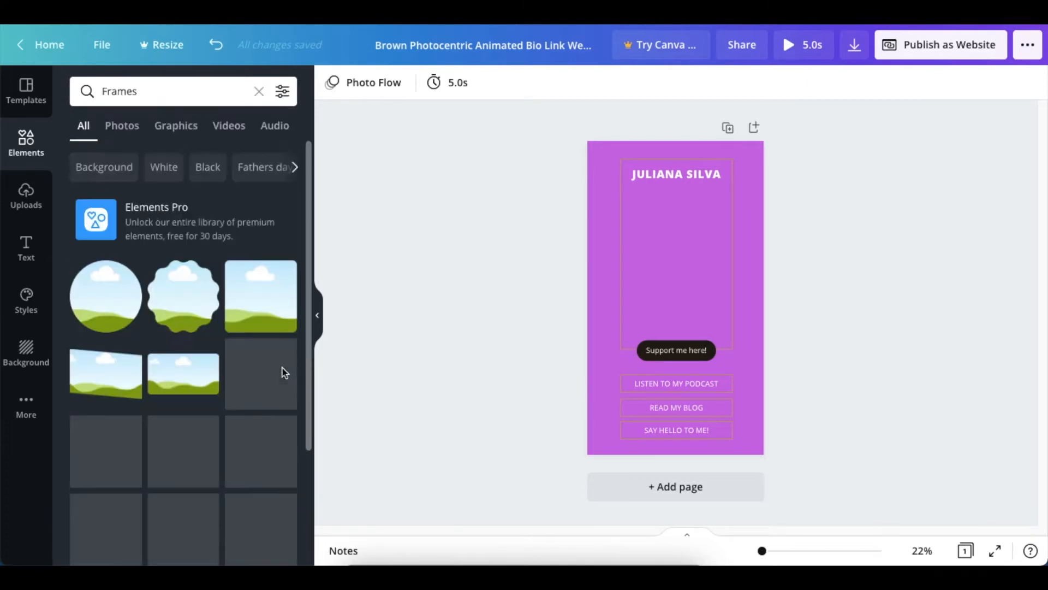
scroll(264, 349, down, 2)
scroll(264, 347, down, 10)
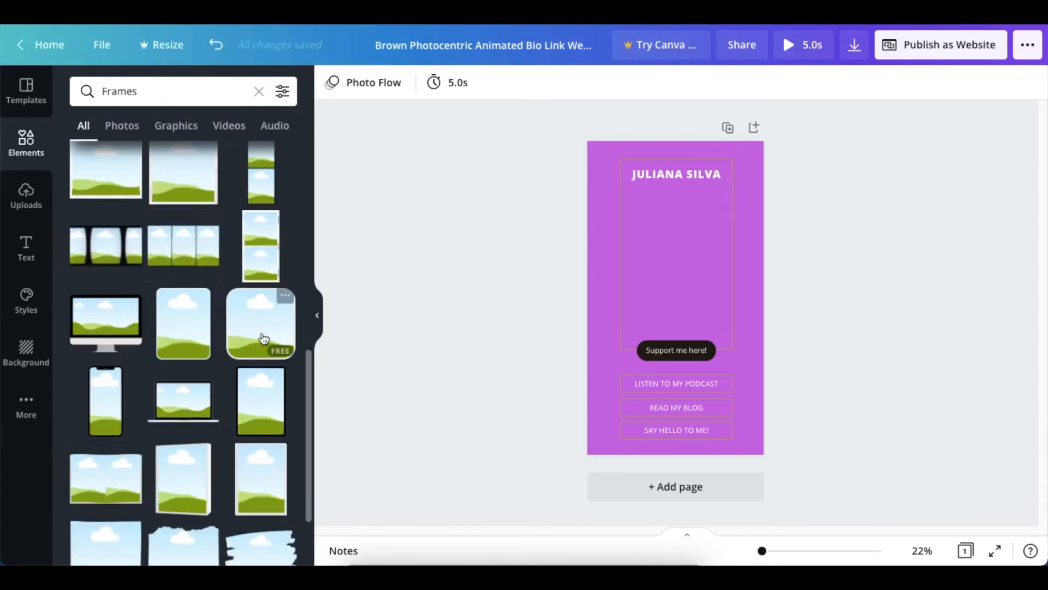
scroll(263, 336, down, 10)
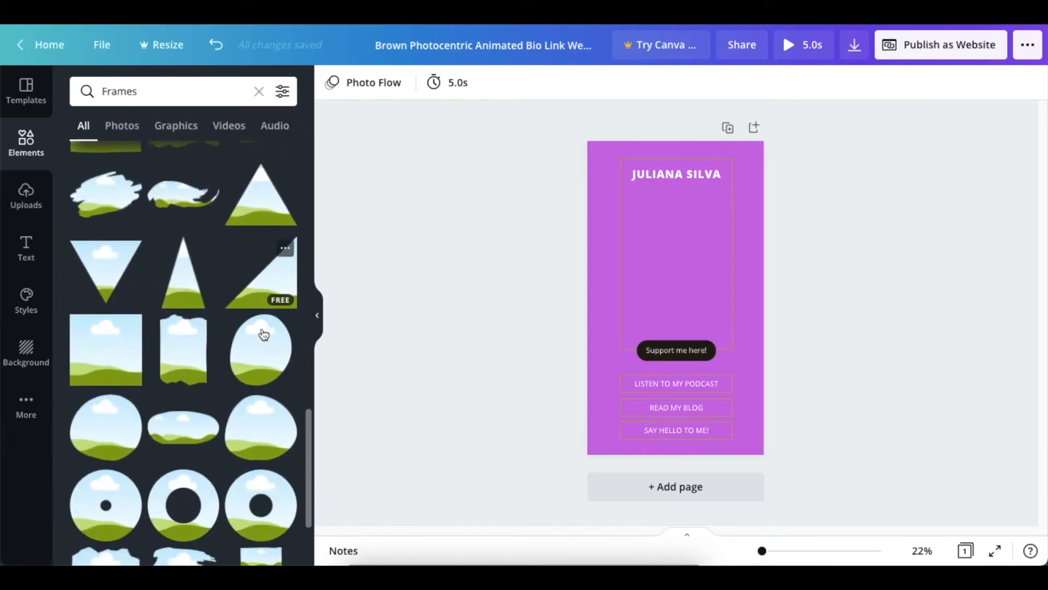
scroll(264, 334, down, 8)
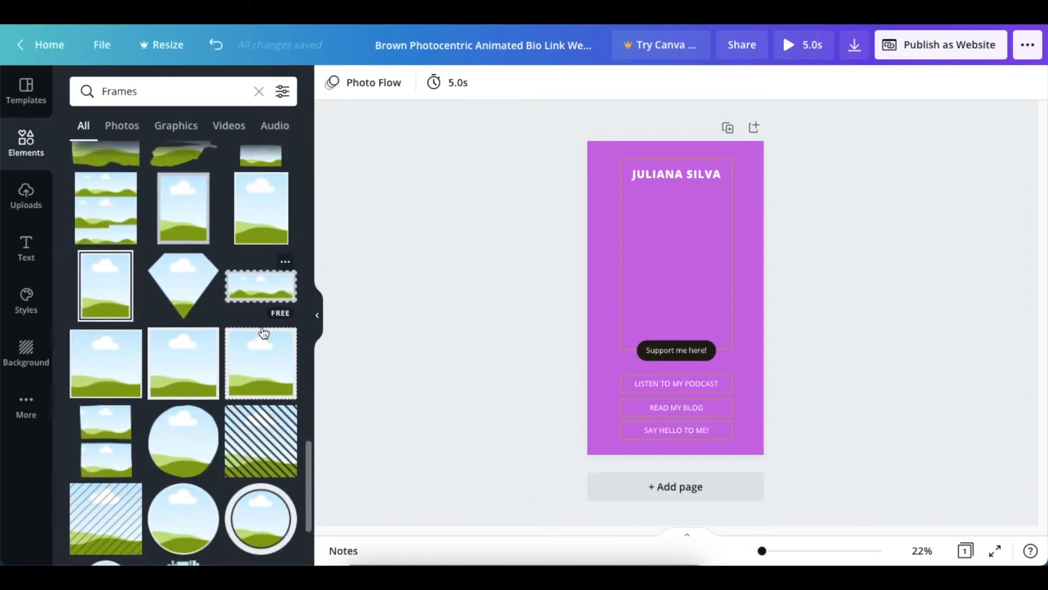
scroll(264, 333, down, 1)
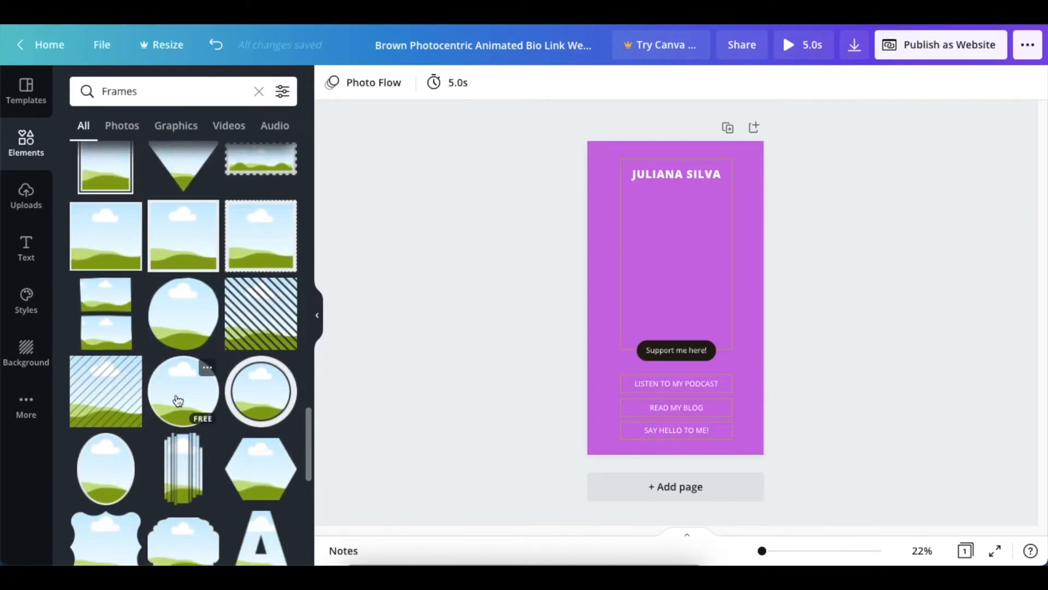
click(178, 402)
drag(679, 306, 676, 261)
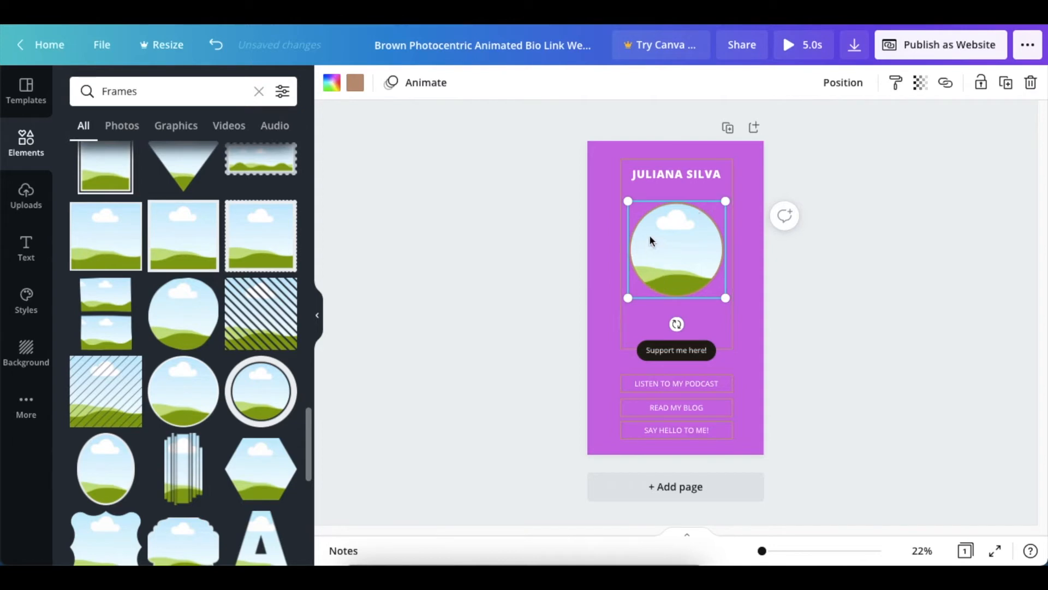
click(355, 83)
click(241, 157)
Step: Delete the large brown rectangular outline behind the frame and move the circular frame up closer to the heading
click(642, 240)
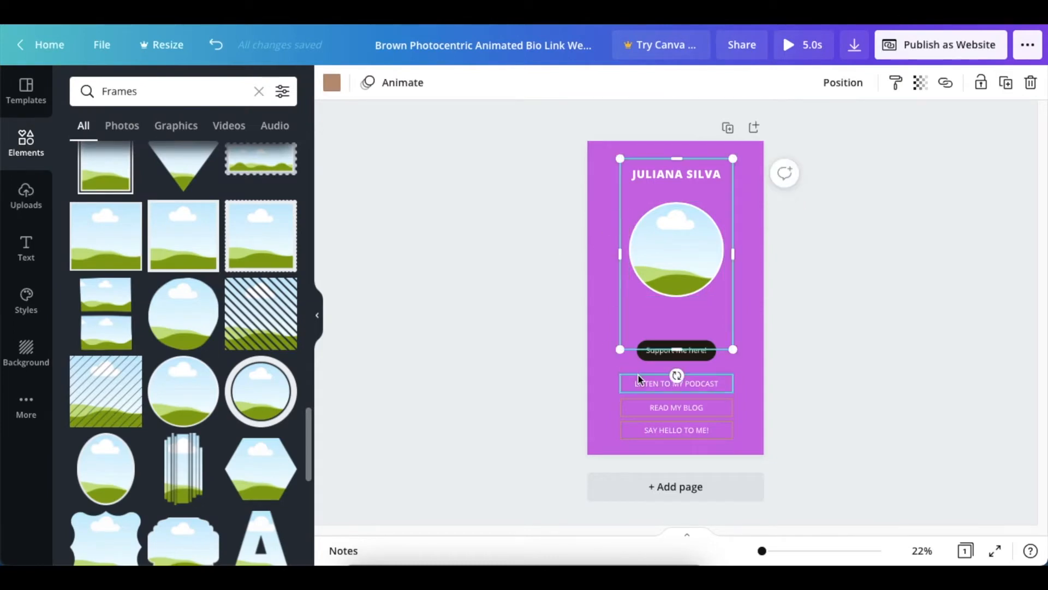
key(Escape)
drag(676, 251, 678, 236)
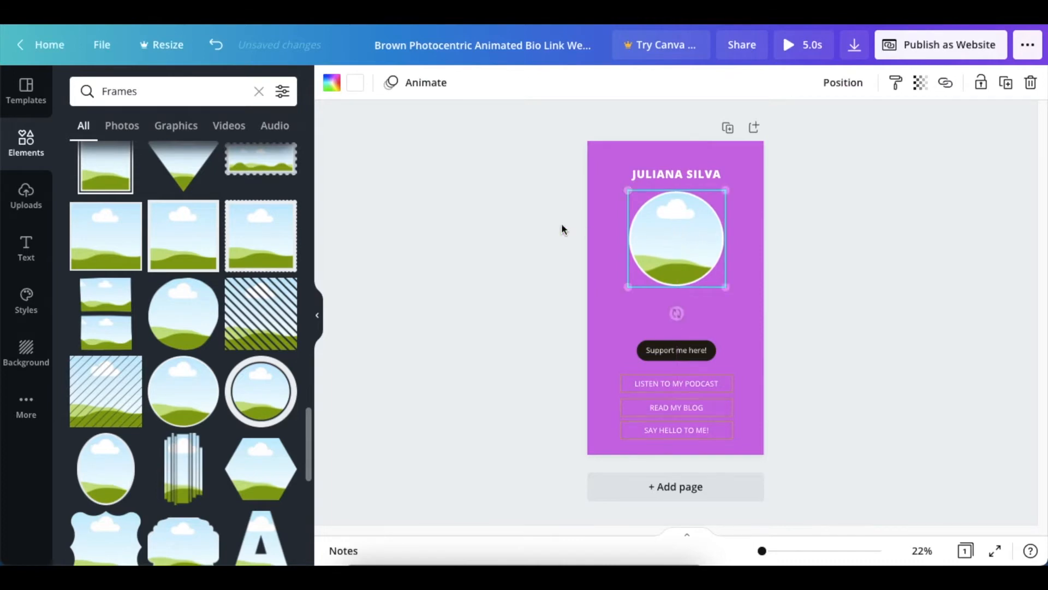
click(584, 213)
Step: Replace the sample name in the heading with the page owner's display name
click(650, 181)
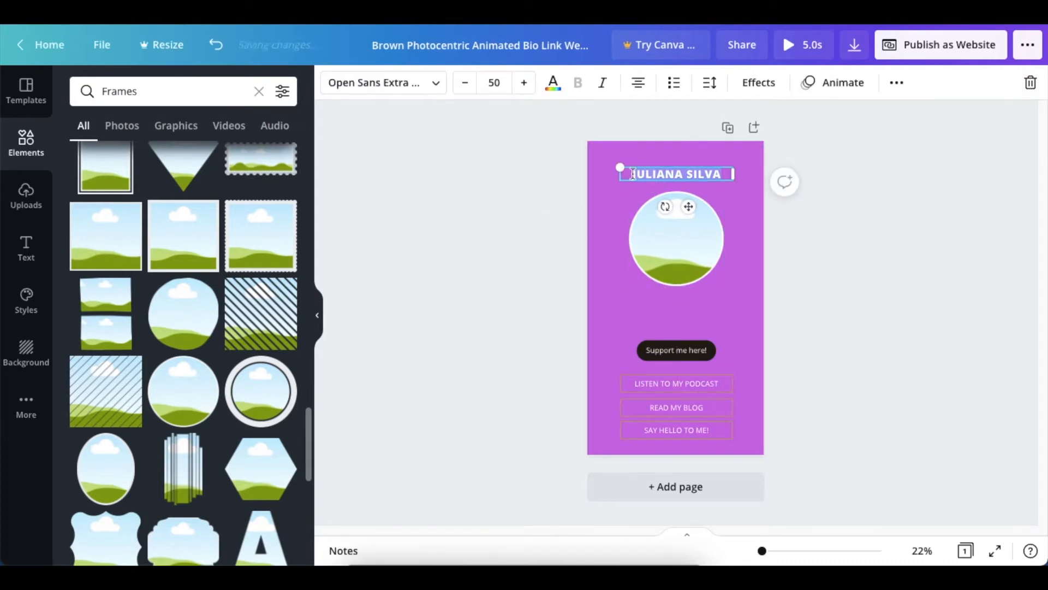
text(FLA)
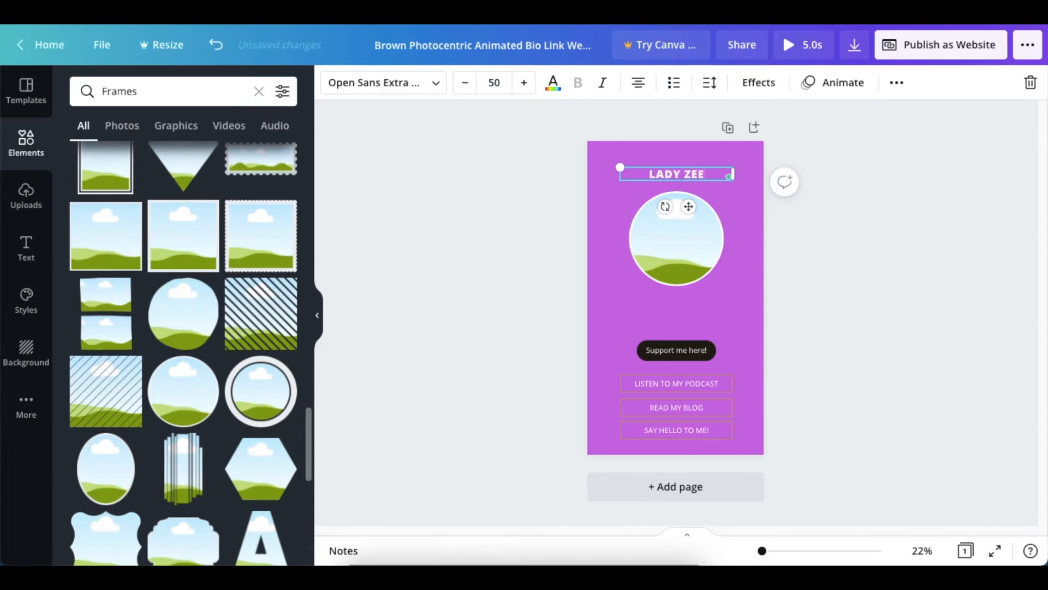
click(536, 273)
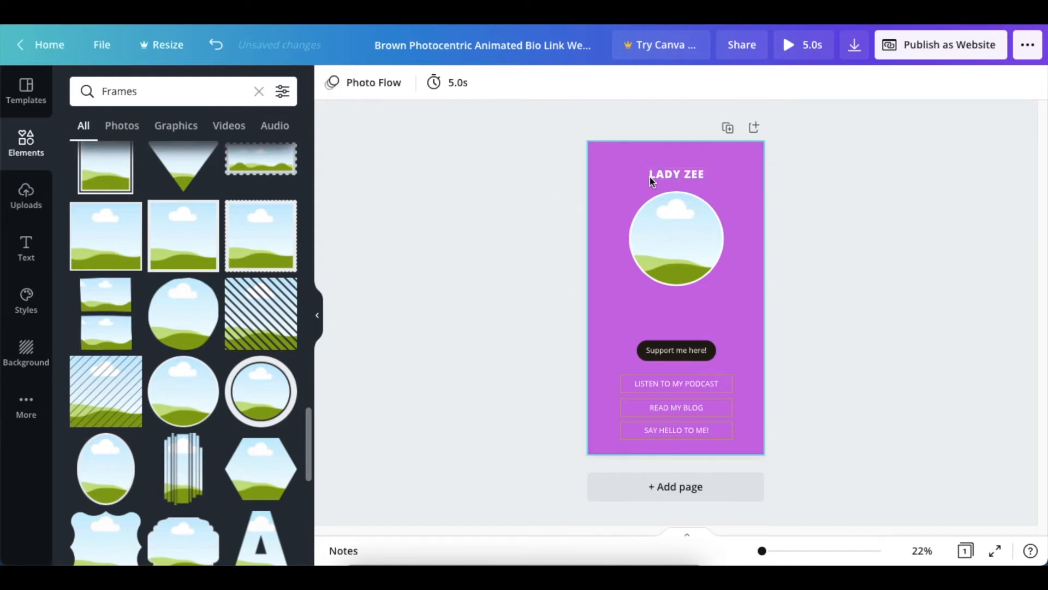
Step: Enlarge the black rounded button shape to nearly page width, place it just below the circular frame and fill it white
click(644, 354)
drag(638, 362, 589, 373)
drag(714, 369, 735, 321)
click(332, 82)
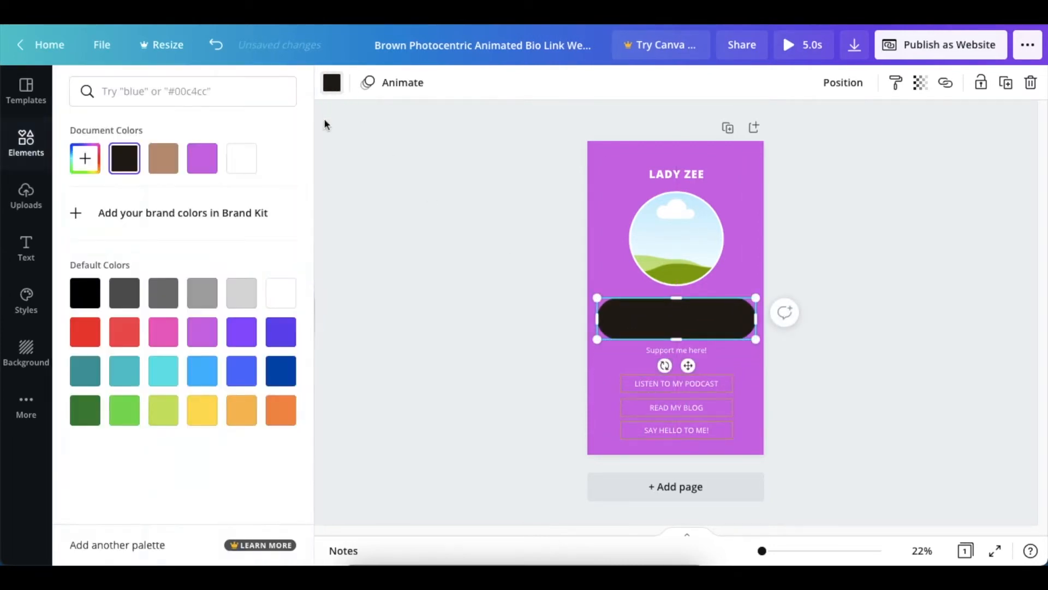
click(239, 162)
click(435, 203)
click(545, 326)
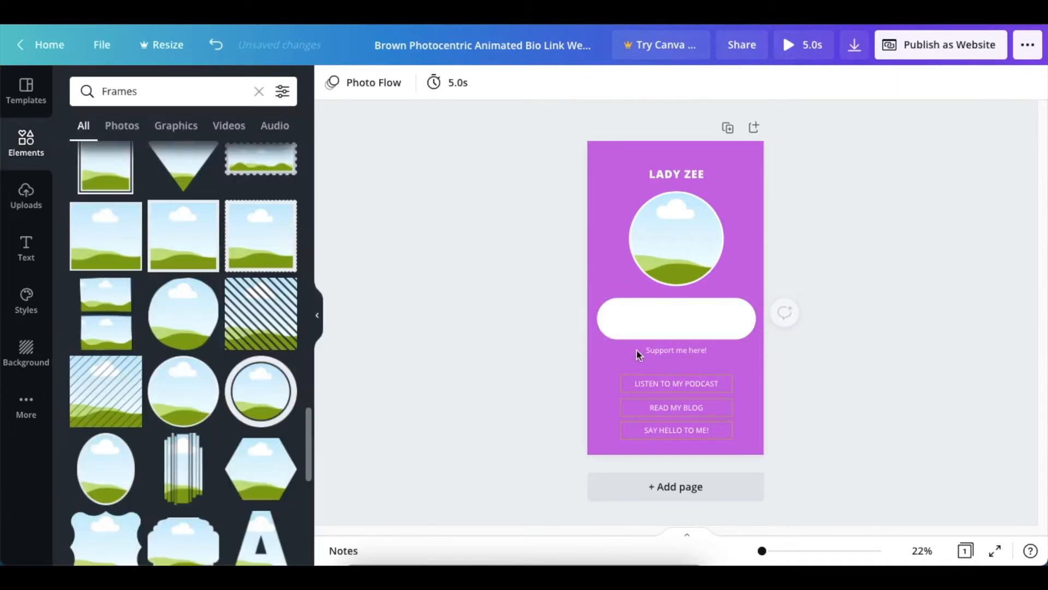
Step: Replace "Support me here!" with "Online Teacher, Content Creator, and an entrepreneur." in bold black text and place it on the white rounded shape
double_click(670, 349)
click(553, 84)
click(84, 292)
click(388, 250)
drag(689, 378, 690, 342)
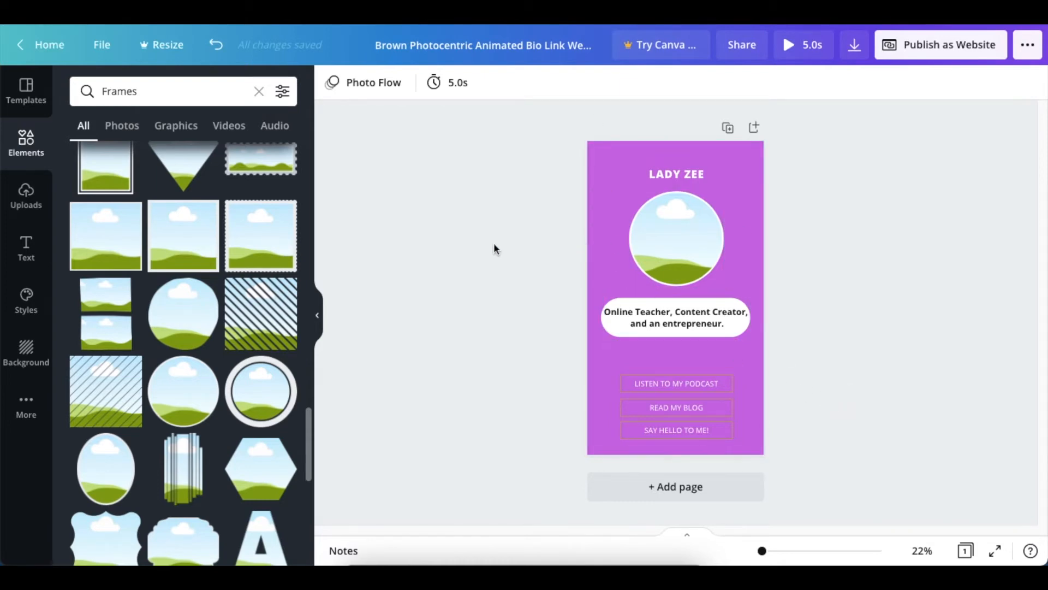
Step: Fill the circular frame with the uploaded portrait of the woman in the striped top
click(26, 196)
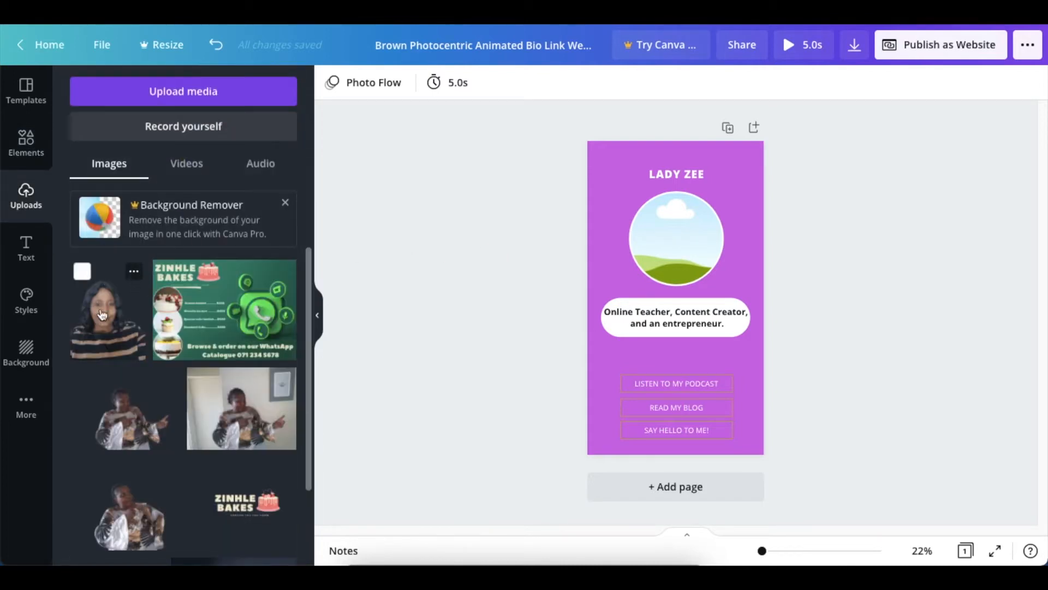
drag(115, 325, 637, 238)
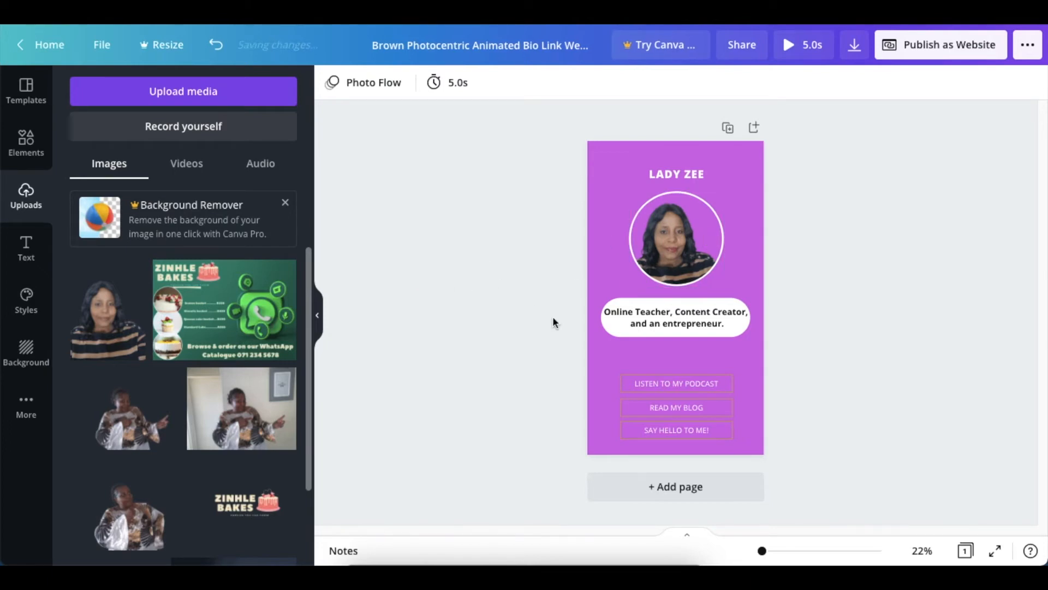
Step: Enlarge the three link buttons together and move them up beneath the white description shape
drag(546, 355, 763, 461)
drag(707, 437, 739, 414)
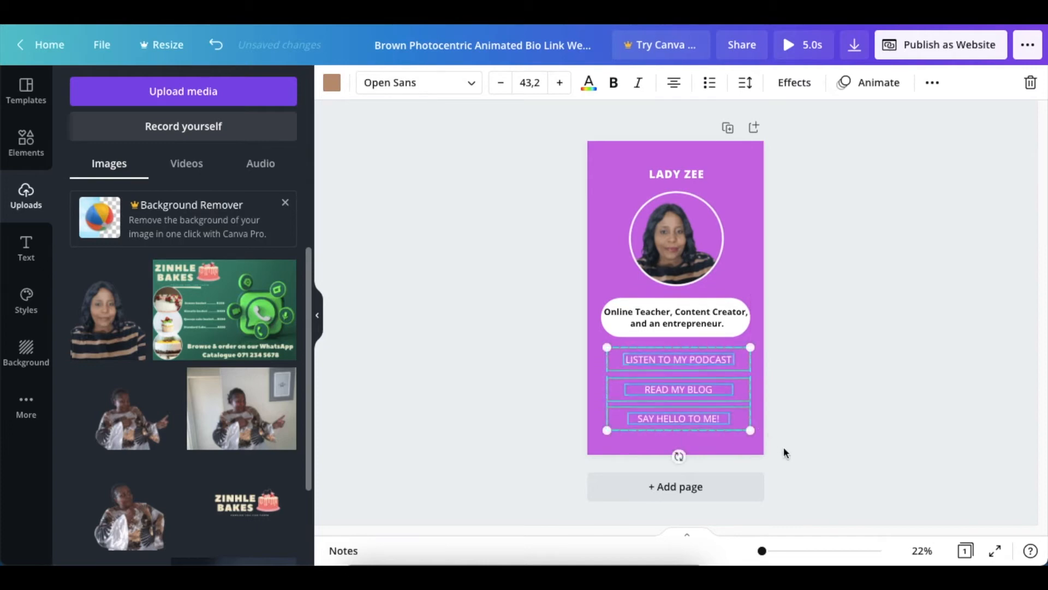
click(784, 447)
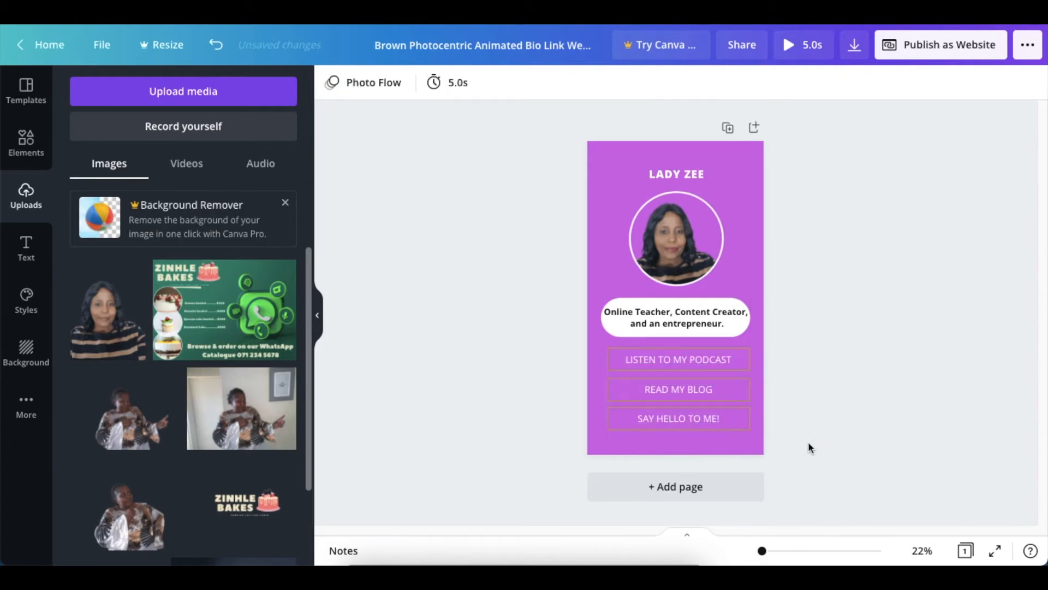
Step: Change the outline colour of the "LISTEN TO MY PODCAST" button to white
click(613, 350)
click(331, 84)
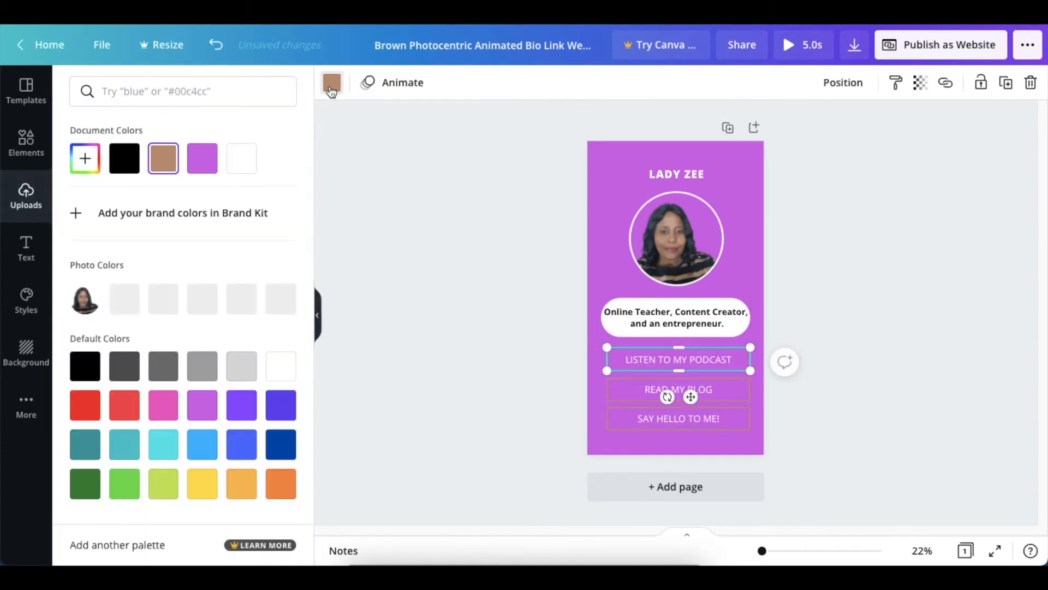
click(240, 159)
key(Escape)
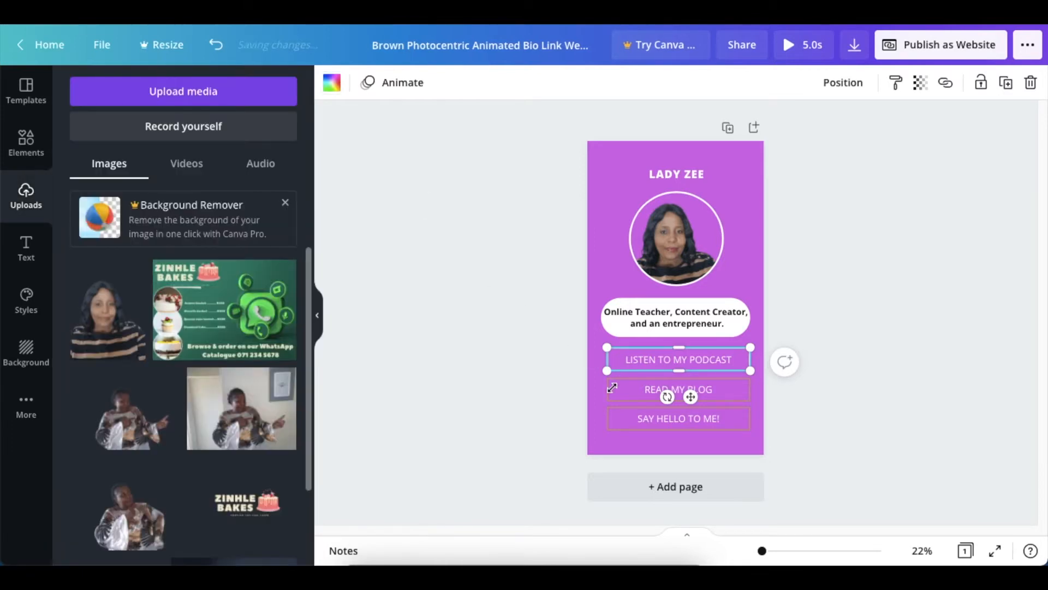
click(505, 367)
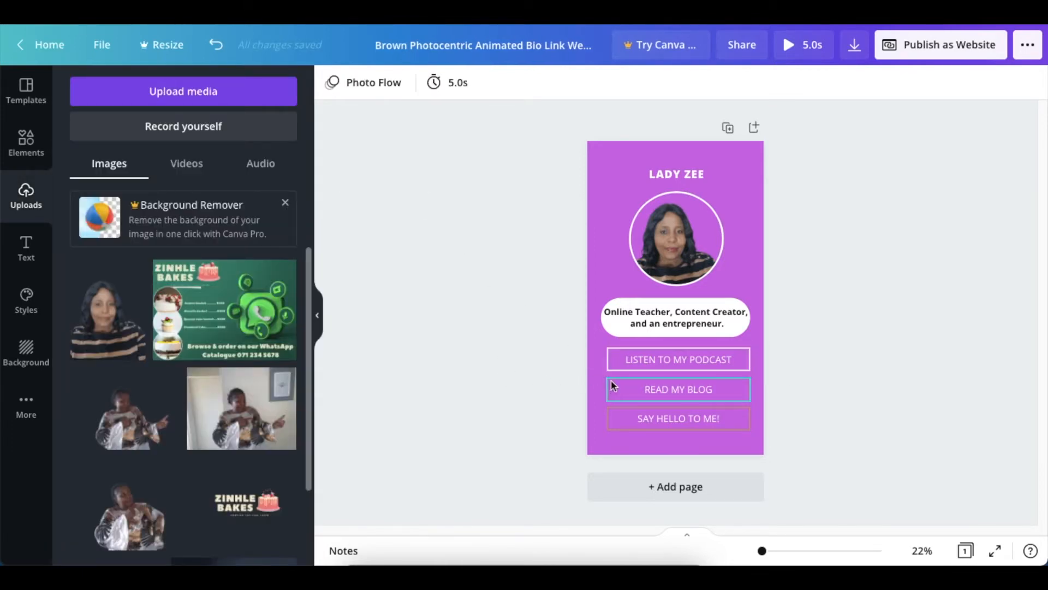
Step: Change the outline colour of the "READ MY BLOG" button to white
click(611, 382)
click(332, 84)
click(228, 163)
key(Escape)
click(568, 394)
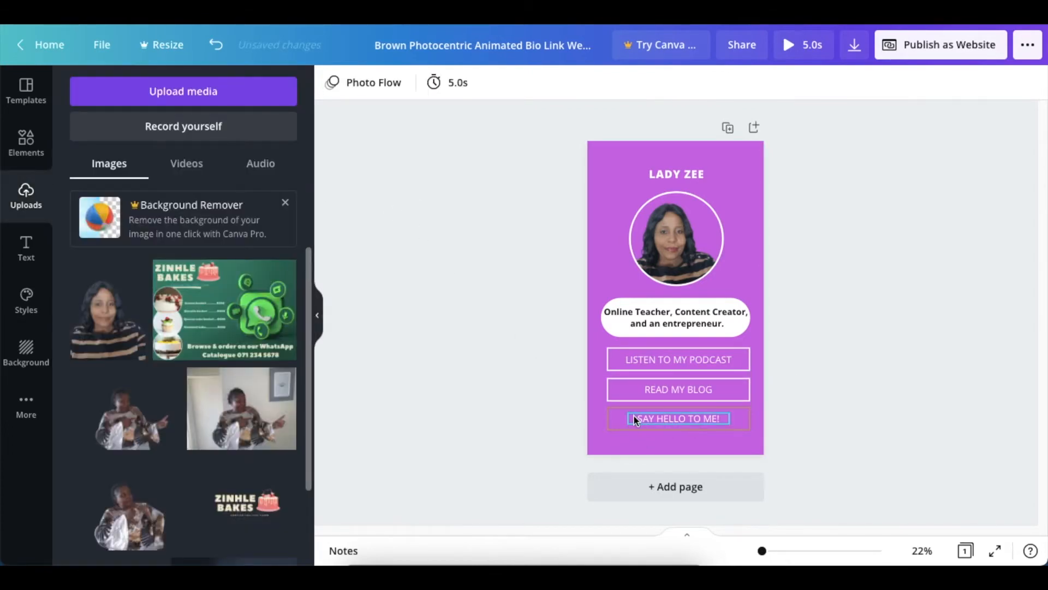
Step: Change the outline colour of the "SAY HELLO TO ME!" button to white
click(619, 428)
click(335, 90)
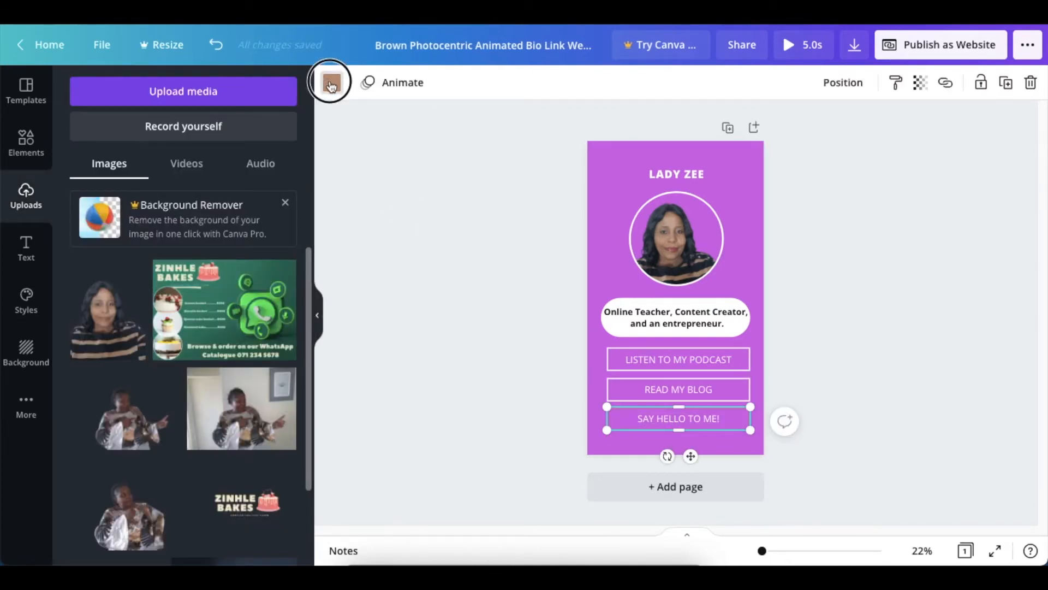
click(241, 159)
key(Escape)
click(414, 195)
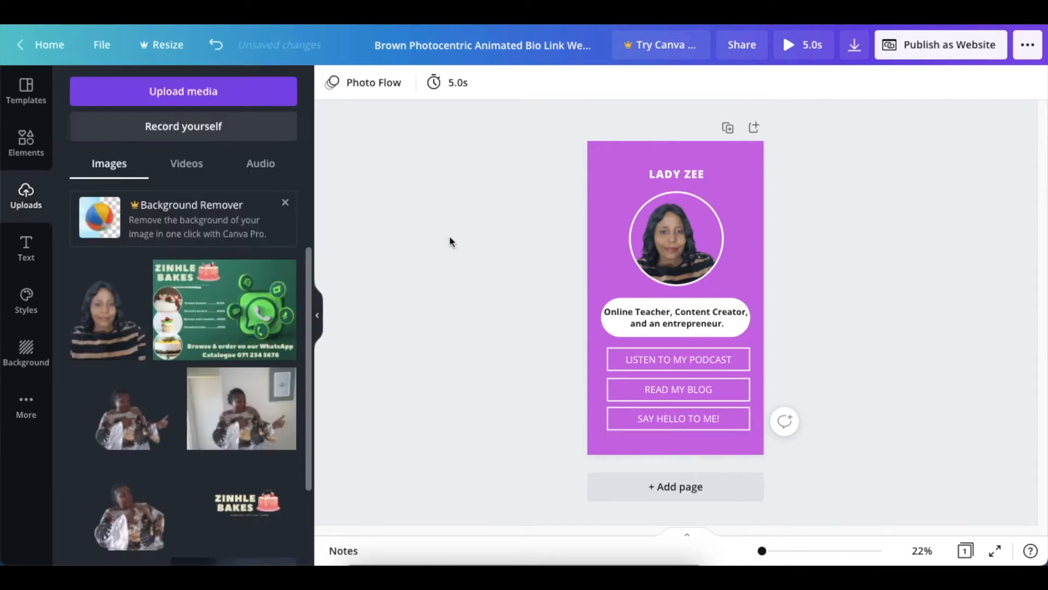
Step: Replace "LISTEN TO MY PODCAST" with "VISIT YOUTUBE CHANNEL" in bold at font size 39,6, fitted inside its button outline
double_click(633, 359)
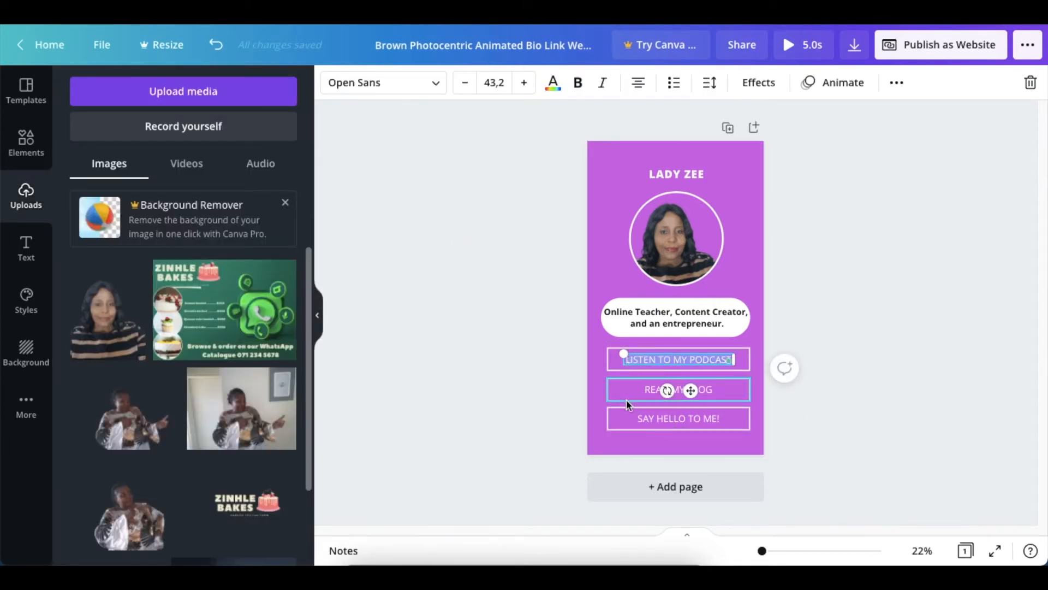
text(VISIT YOUTUBE CHANNEL)
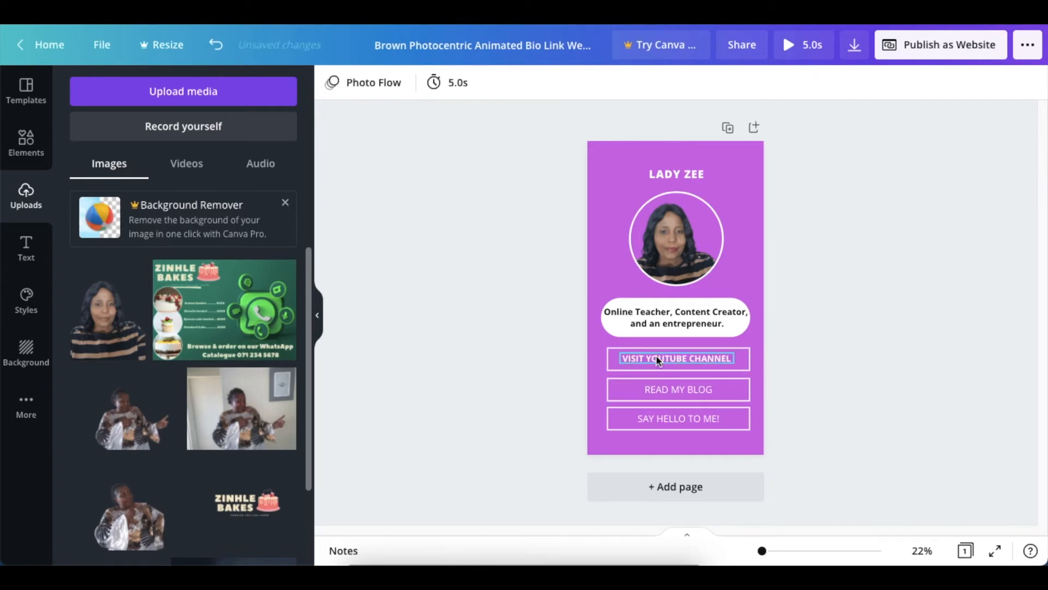
click(659, 359)
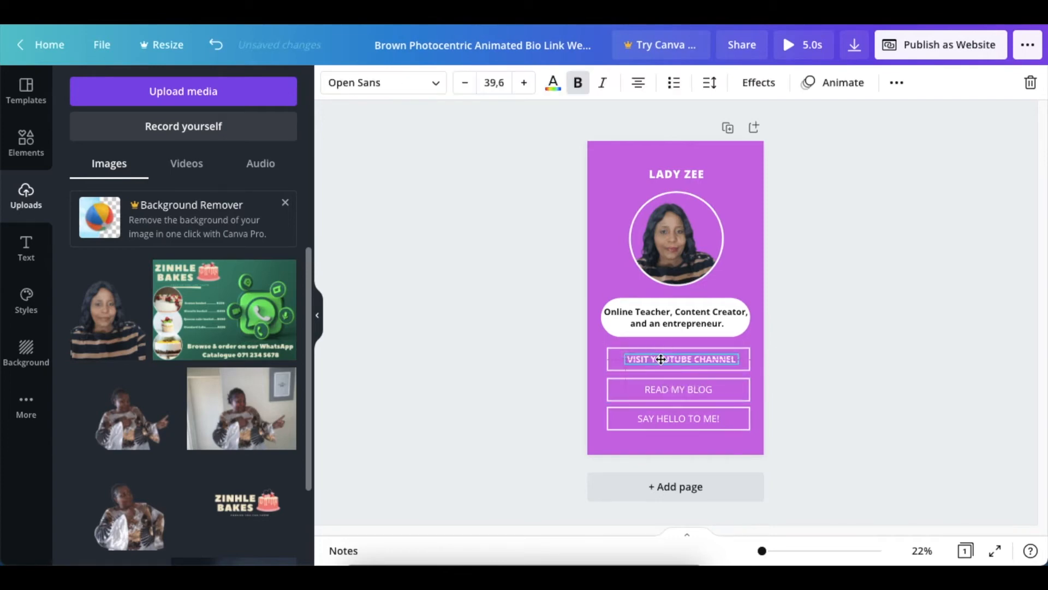
Step: Make the "READ MY BLOG" and "SAY HELLO TO ME!" button labels bold
double_click(641, 389)
click(577, 82)
click(552, 195)
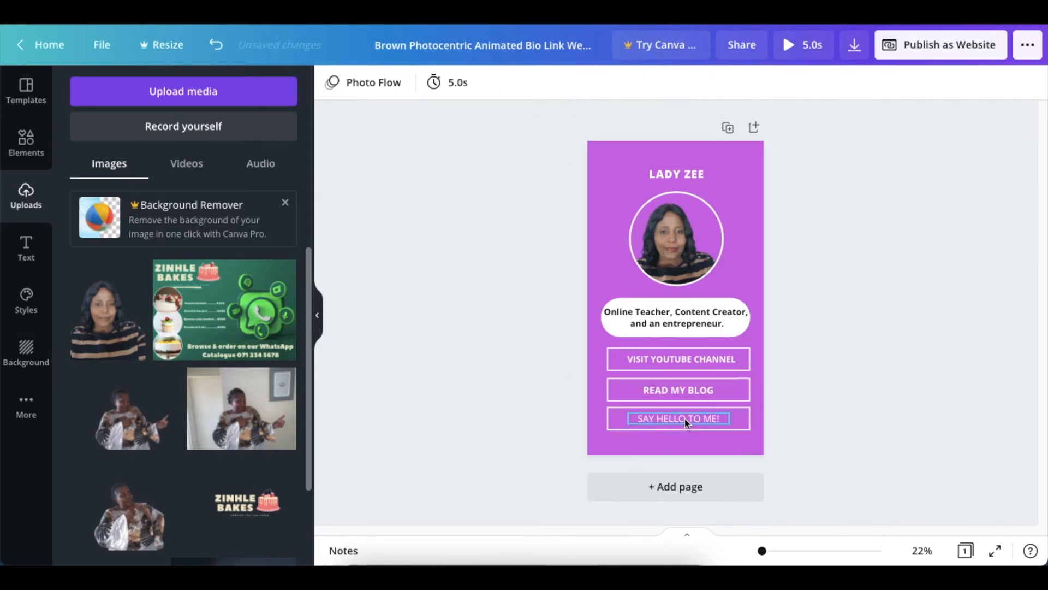
double_click(671, 423)
click(579, 84)
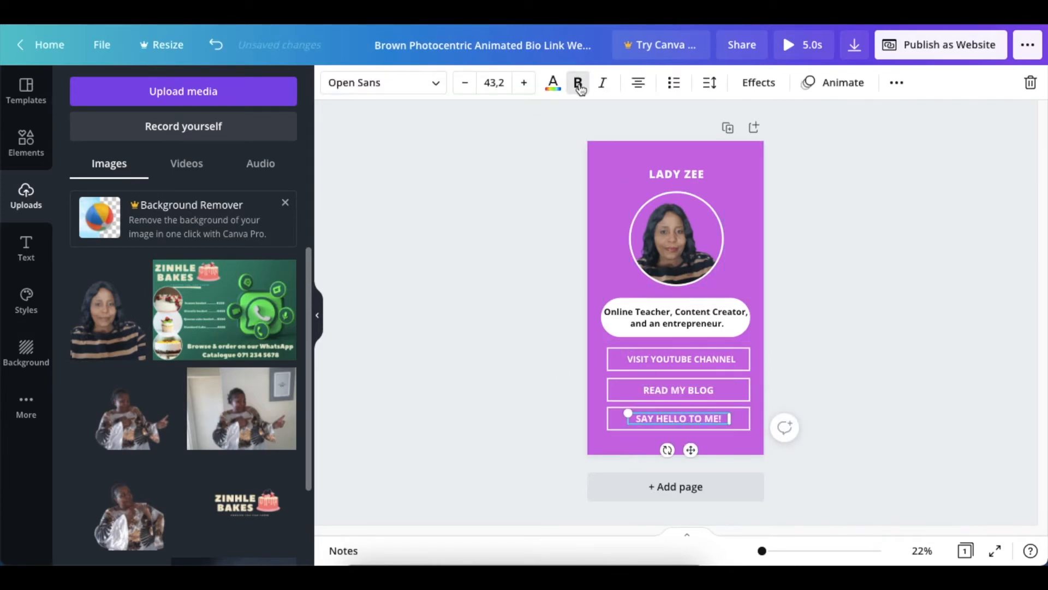
click(519, 283)
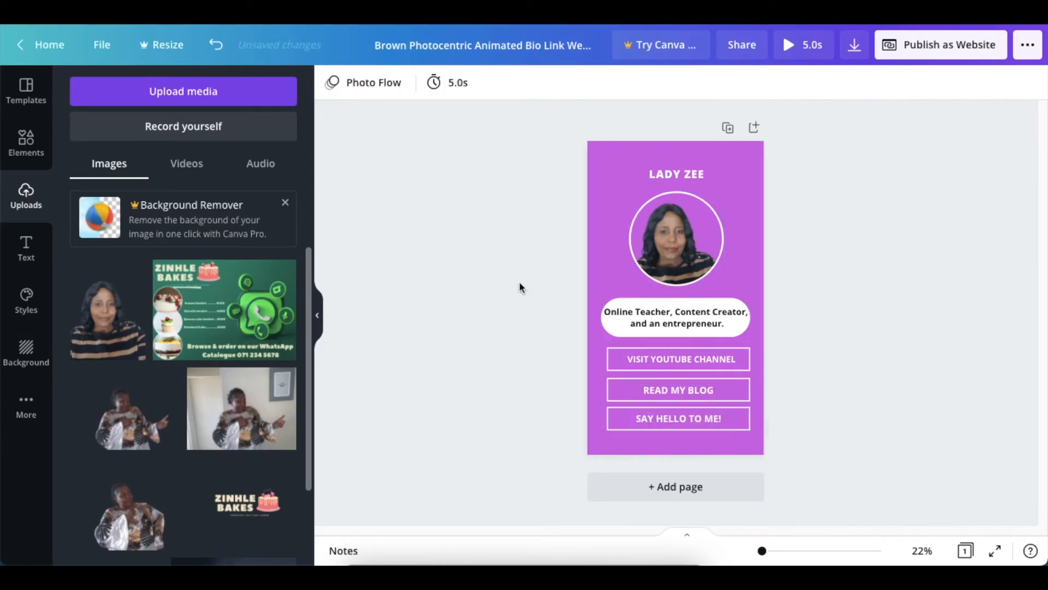
click(647, 365)
click(656, 390)
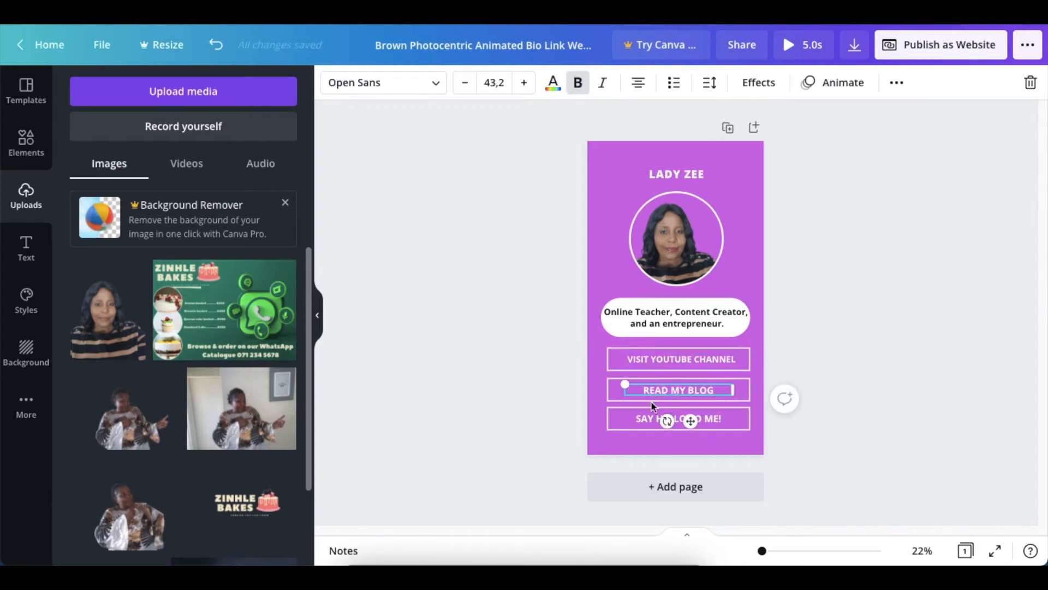
click(653, 419)
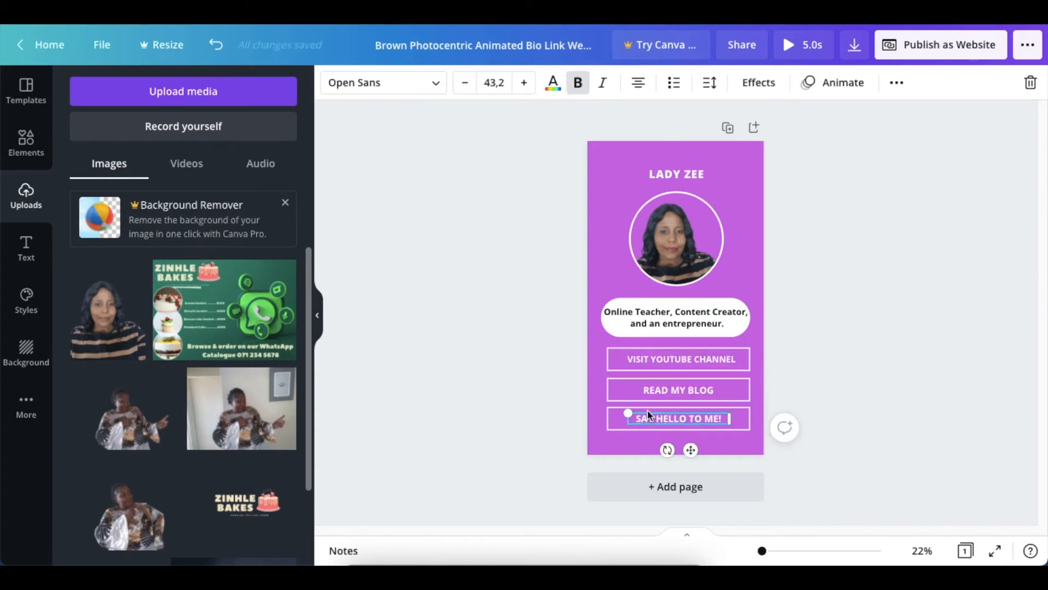
Step: Link the "VISIT YOUTUBE CHANNEL" text to the copied YouTube channel URL
click(650, 361)
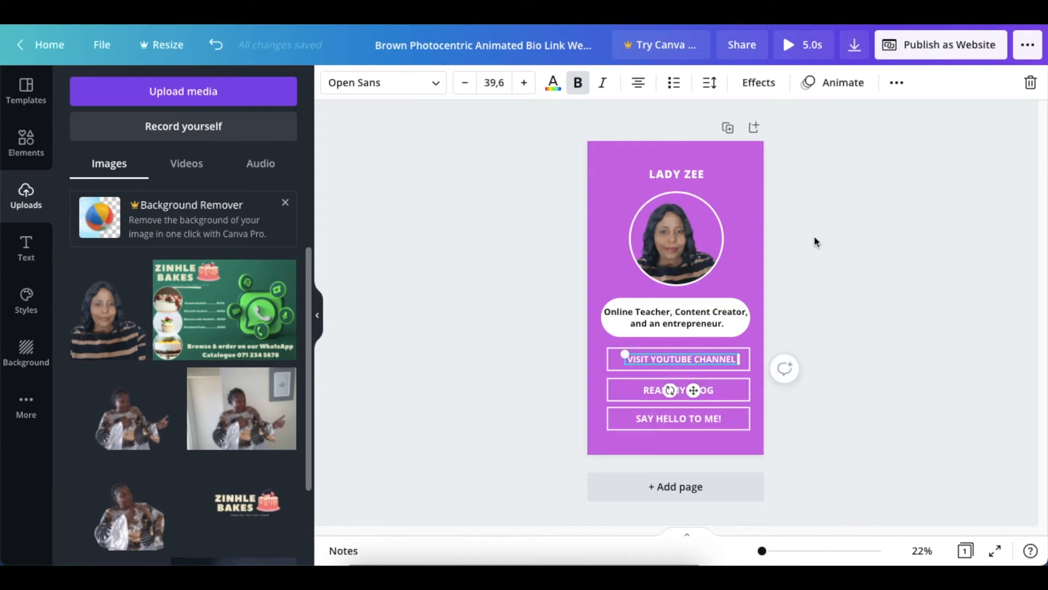
click(897, 83)
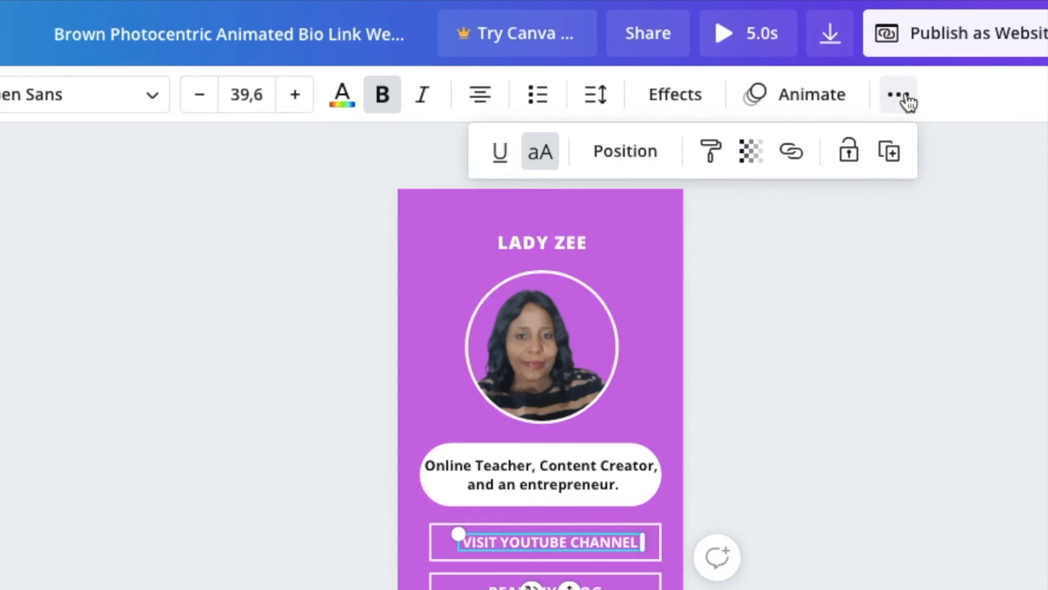
click(791, 153)
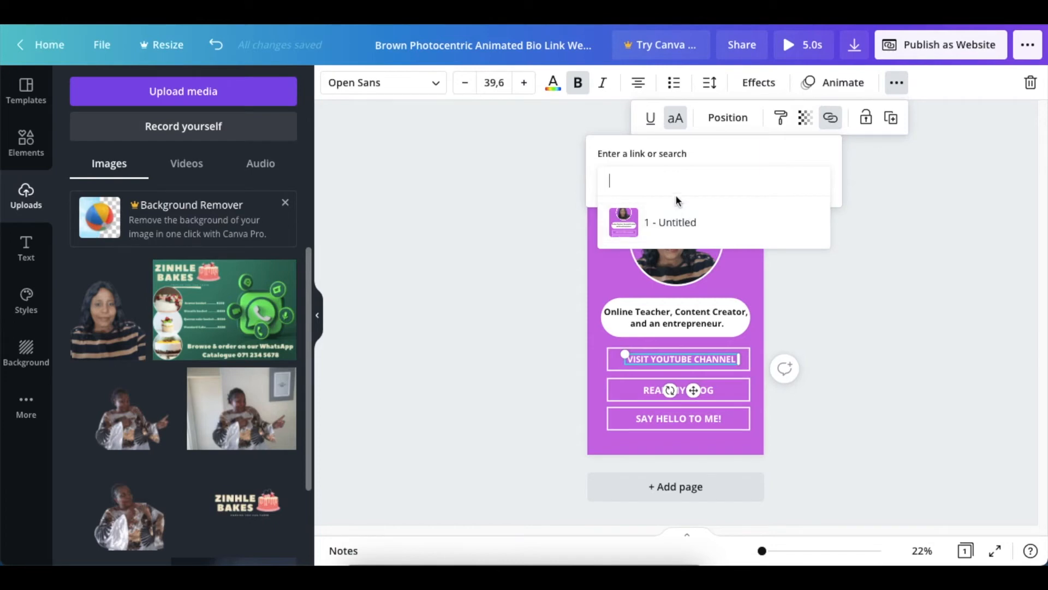
text(https://www.youtube.com/channel/UC6EiWxE3xKKCrheTCZ0tCwA)
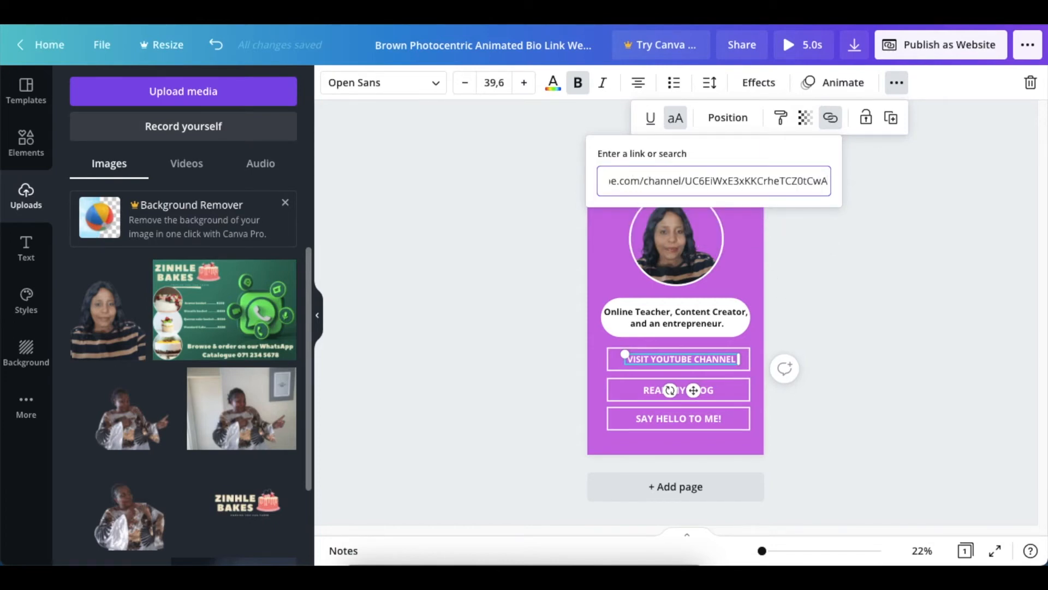
key(Return)
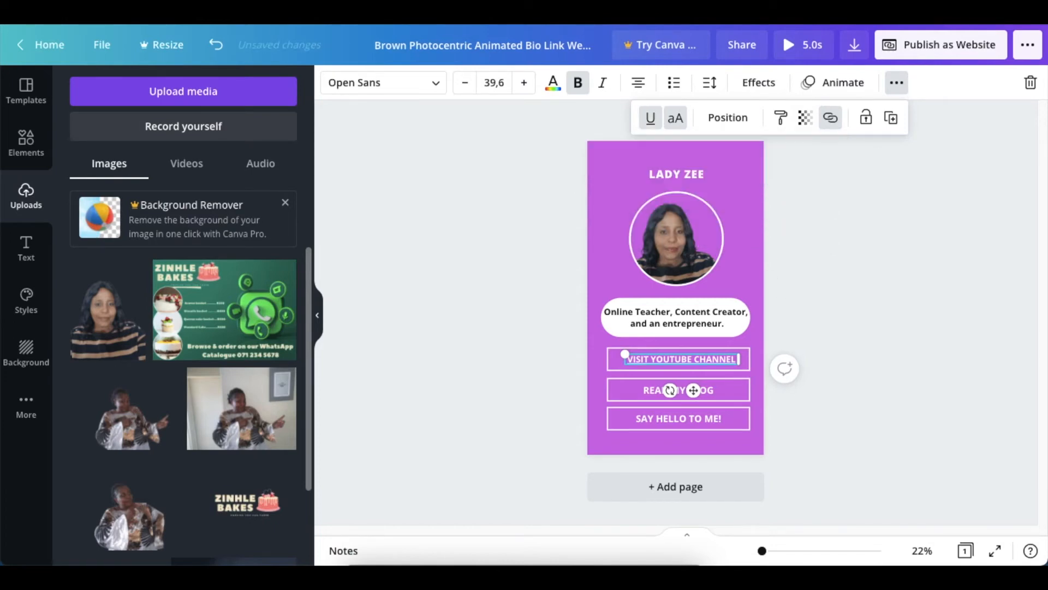
click(864, 394)
click(808, 316)
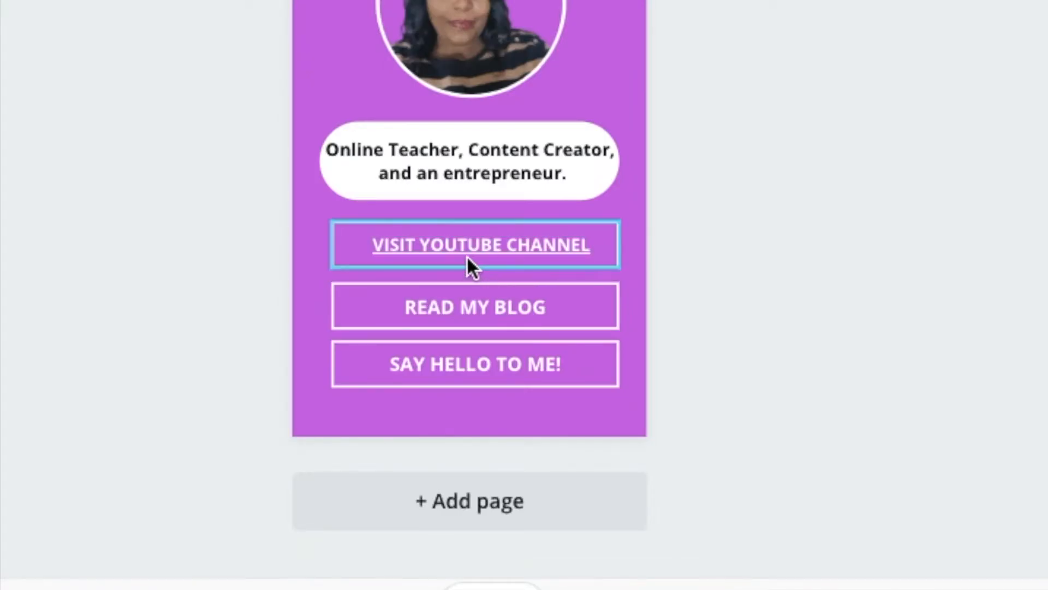
Step: Remove the underline from the linked "VISIT YOUTUBE CHANNEL" text
click(468, 249)
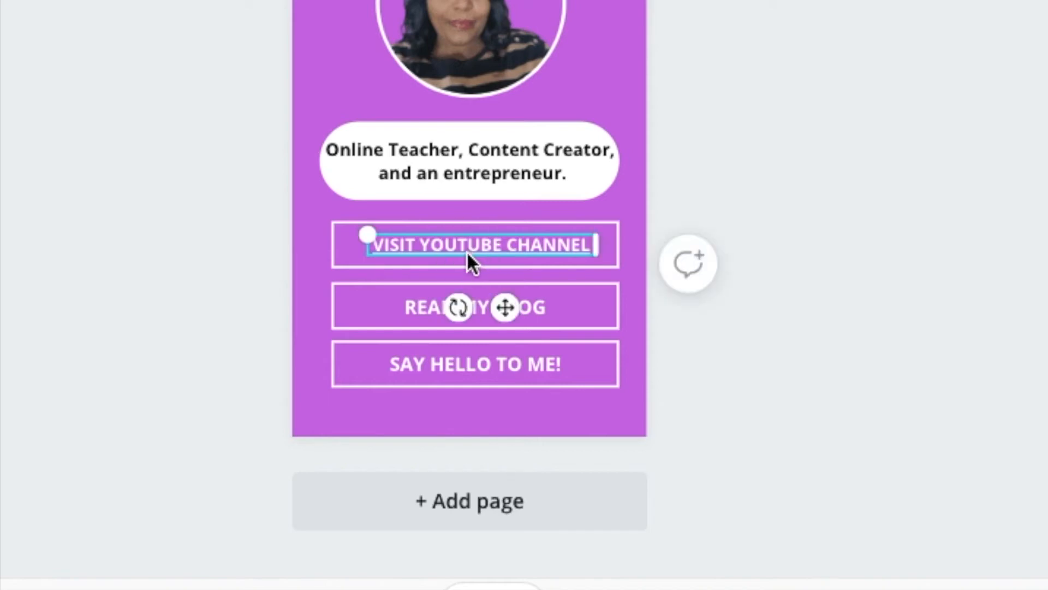
click(896, 83)
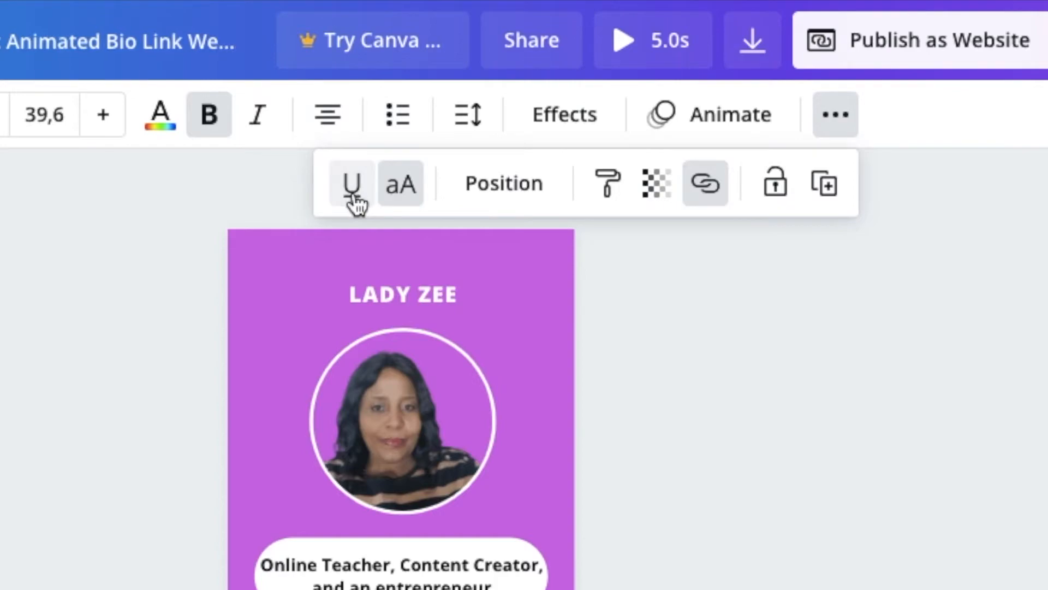
click(701, 481)
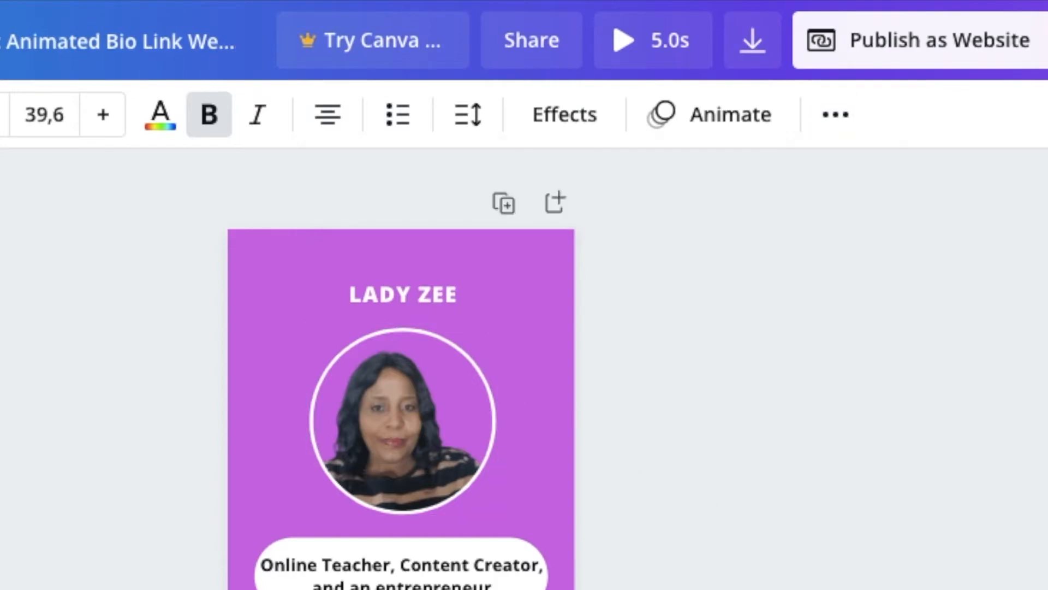
click(566, 374)
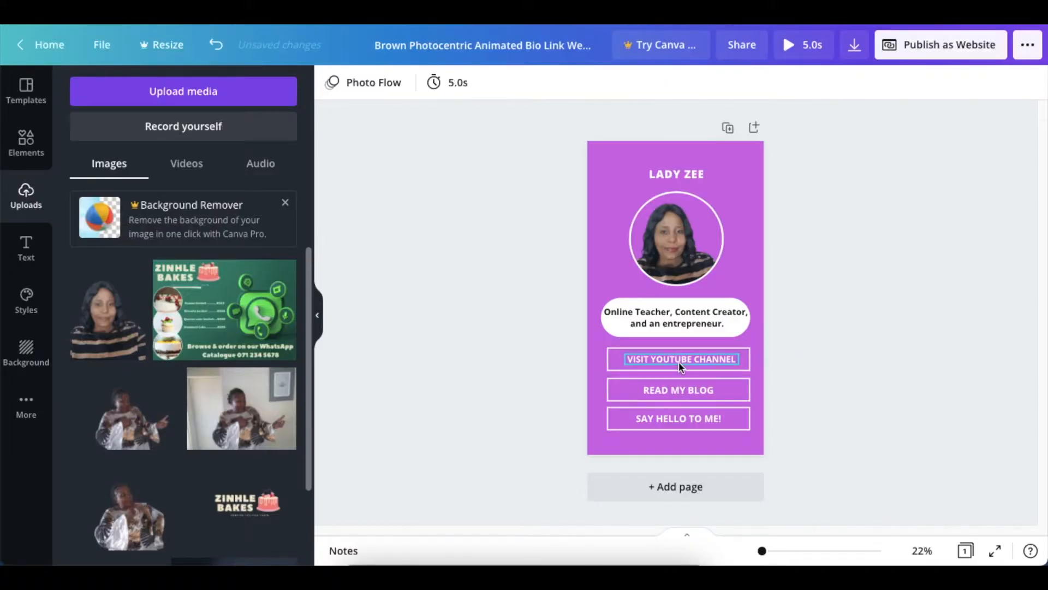
click(676, 389)
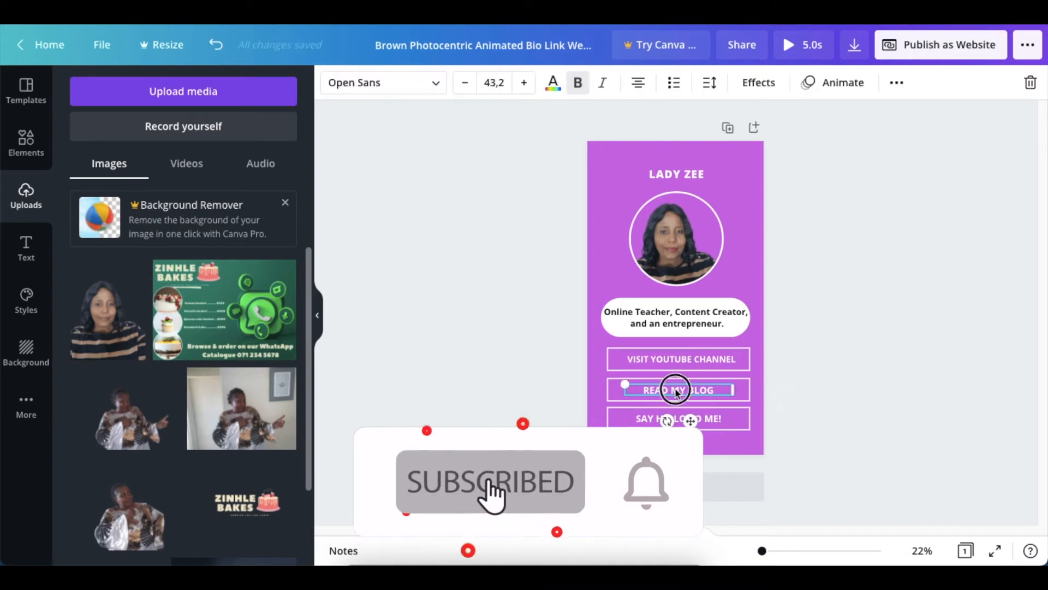
click(699, 419)
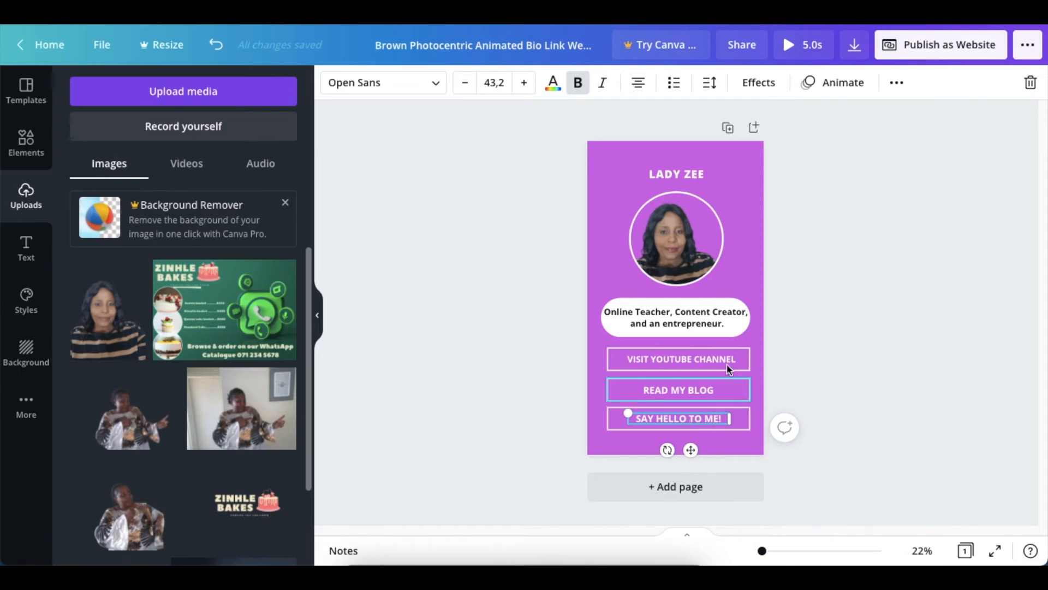
click(773, 357)
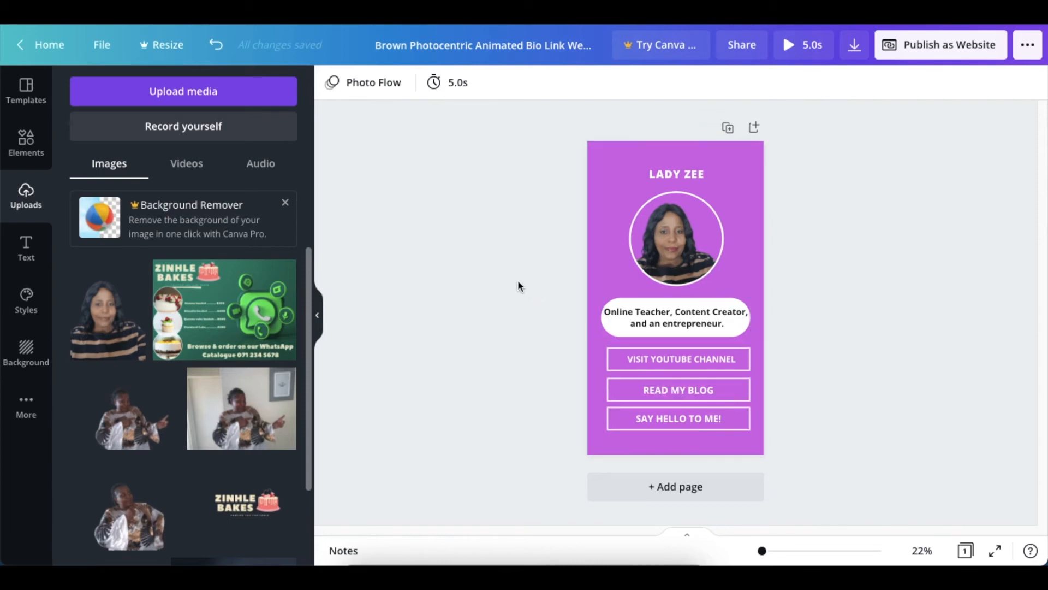
Step: Search the design elements for "flowers" and limit the results to graphics
click(19, 153)
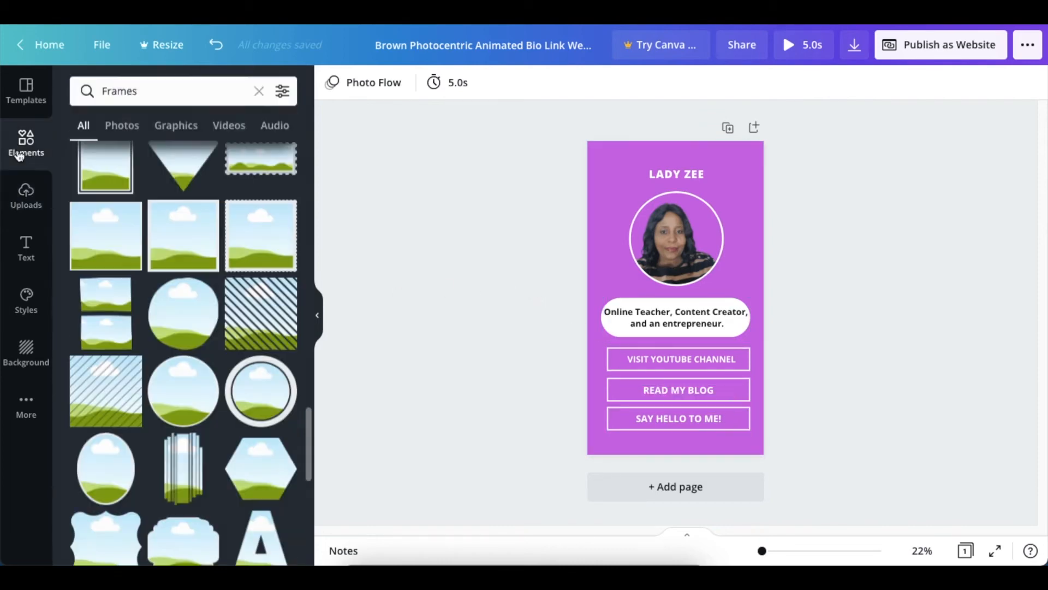
click(259, 91)
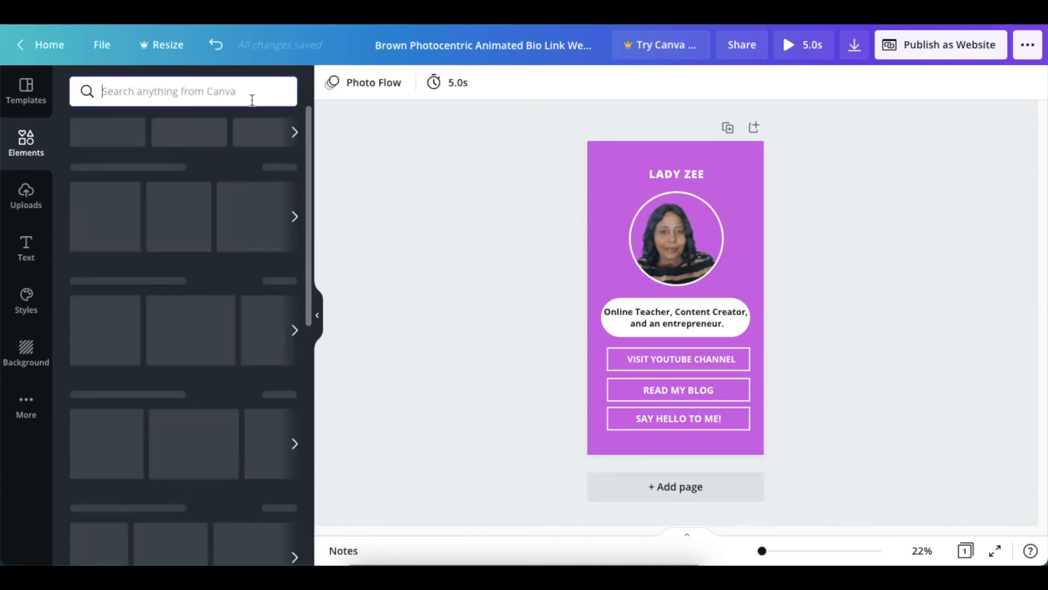
text(f)
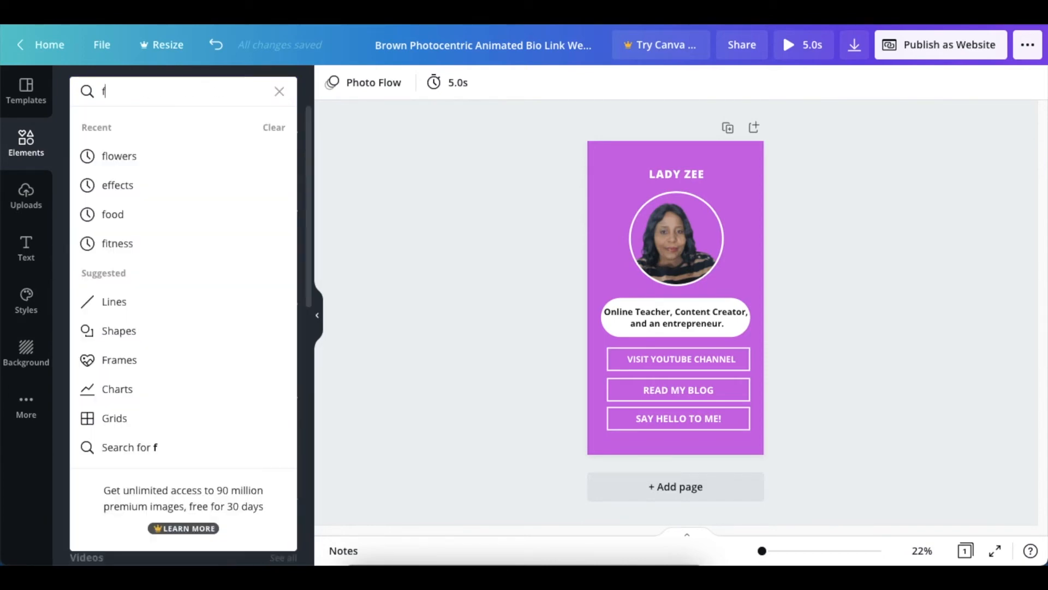
text(lowers)
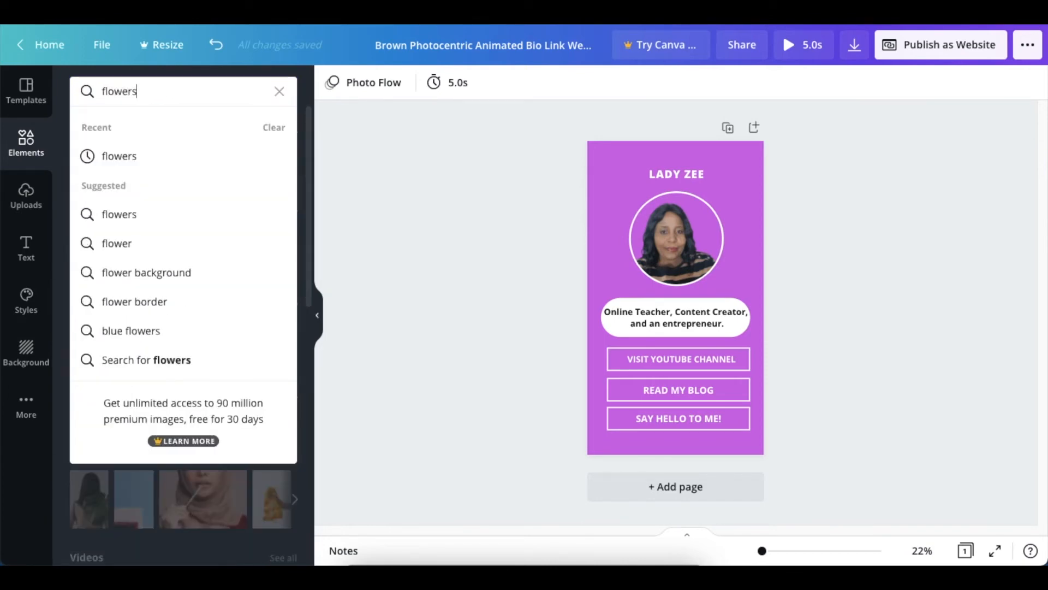
key(Return)
click(182, 127)
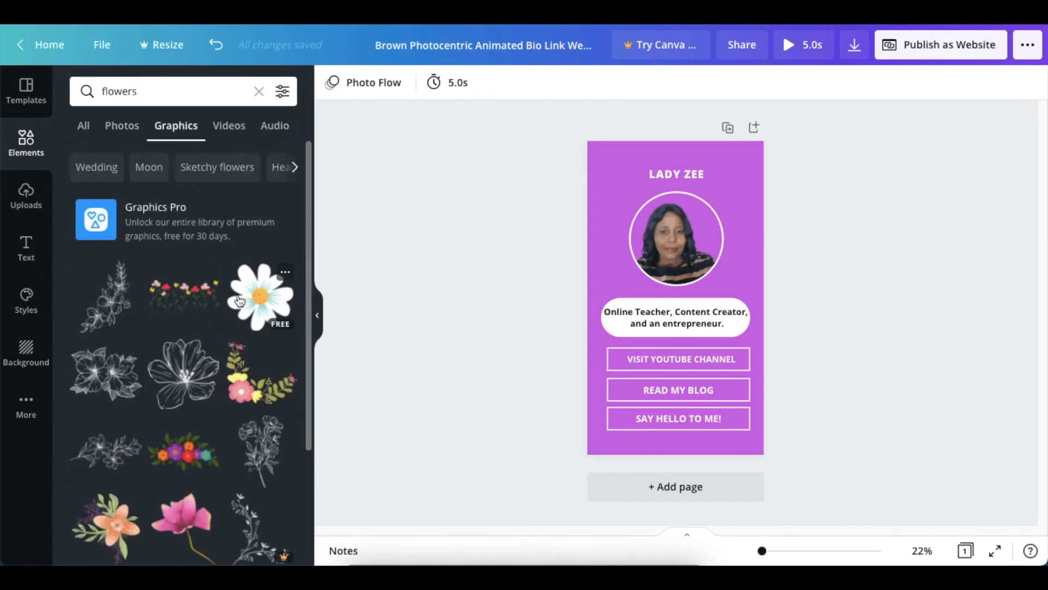
Step: Add the free white daisy graphic and shrink it into the page's lower-left corner, beside the "SAY HELLO TO ME!" button
click(260, 298)
drag(711, 331, 603, 435)
click(415, 370)
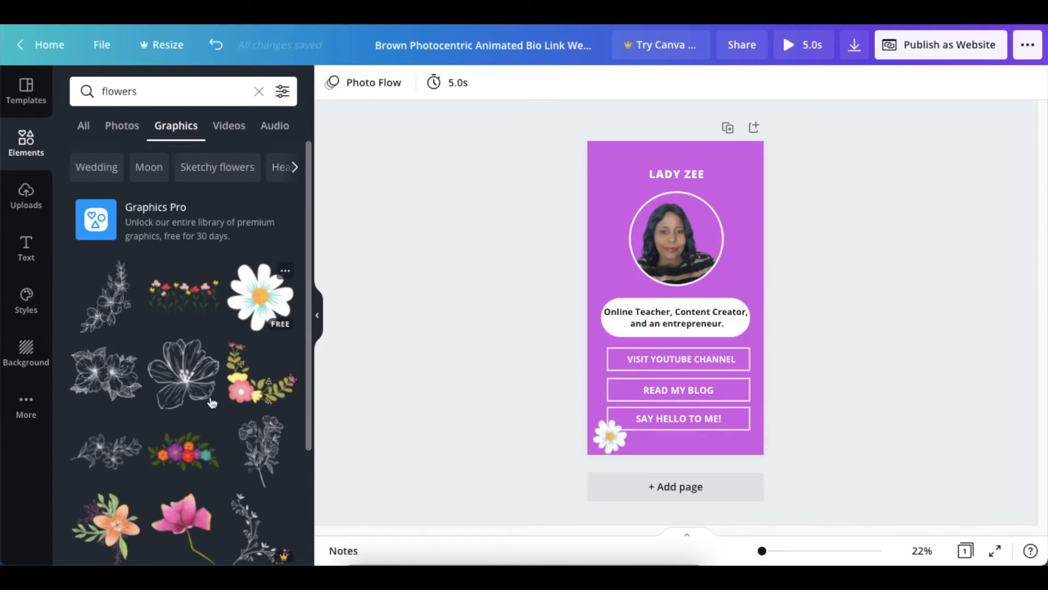
Step: Add the orange flower graphic with leaves and place it small at the lower-left edge of the circular portrait
click(129, 505)
drag(712, 335, 627, 274)
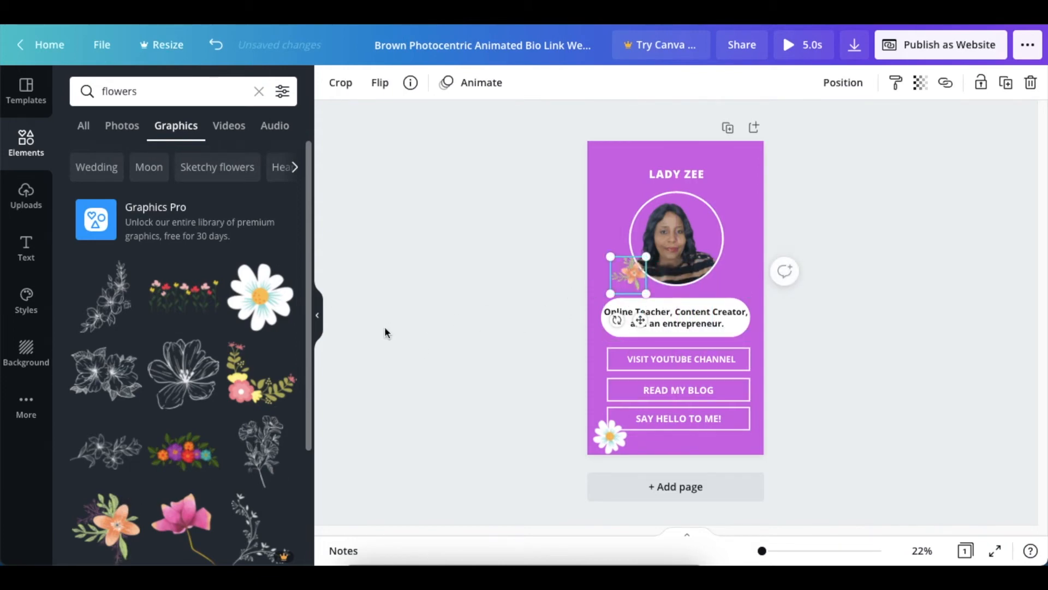
scroll(262, 437, down, 3)
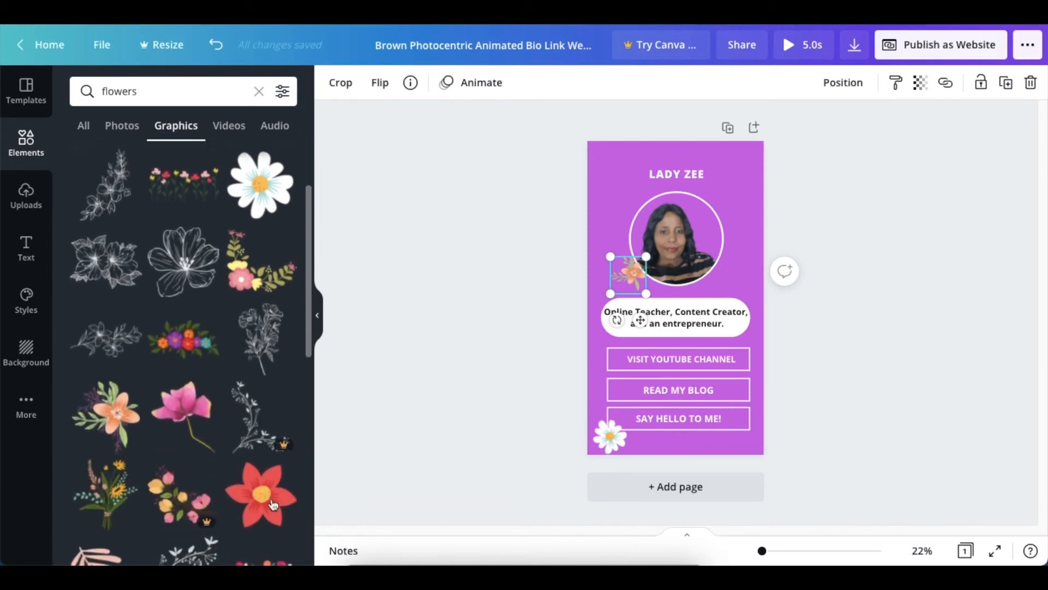
Step: Add the free red flower graphic and place it small in the page's lower-right corner, beside the "SAY HELLO TO ME!" button
click(268, 503)
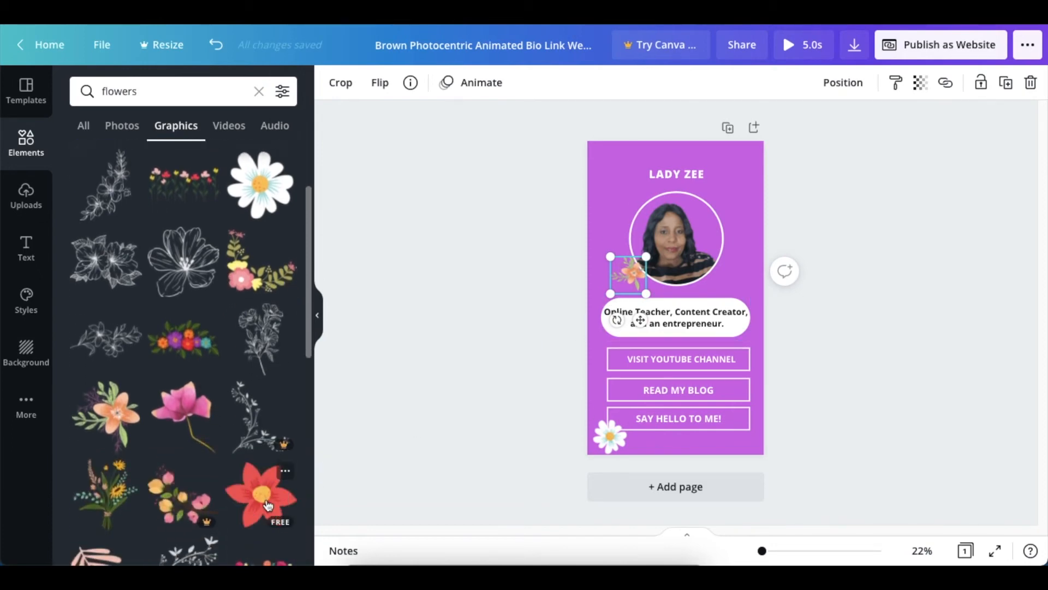
drag(710, 329, 739, 431)
click(819, 431)
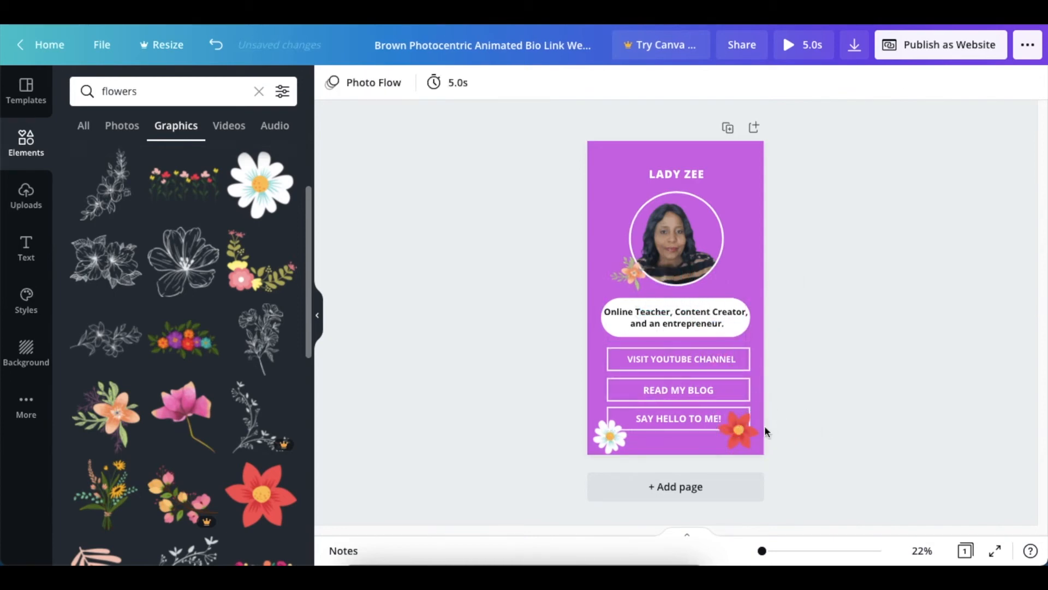
click(732, 431)
drag(716, 411, 723, 417)
click(828, 352)
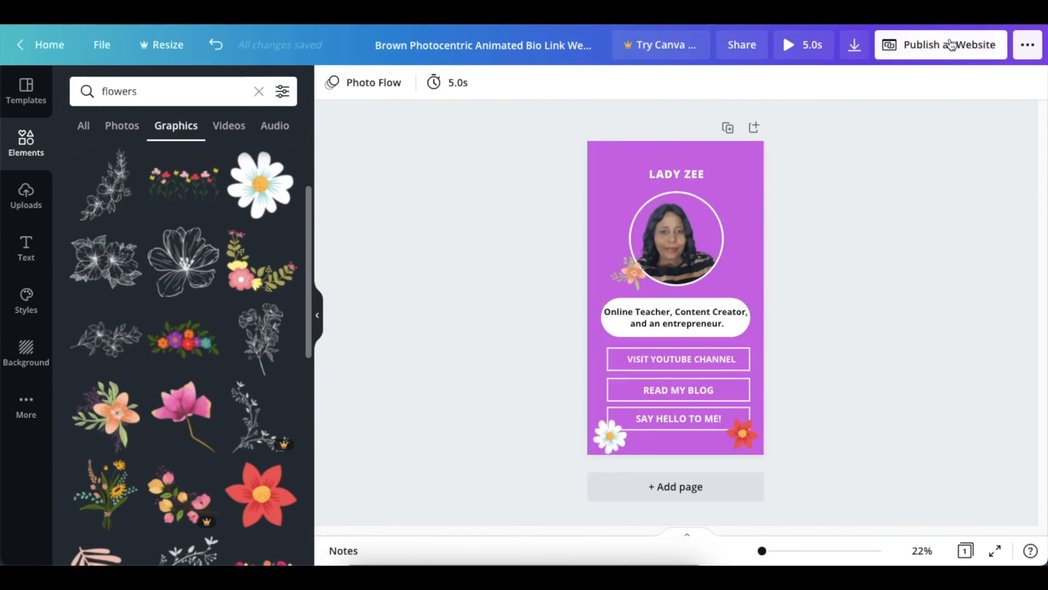
Step: Open the website publishing options and preview the Scrolling, Classic navigation and Standard web styles
click(934, 47)
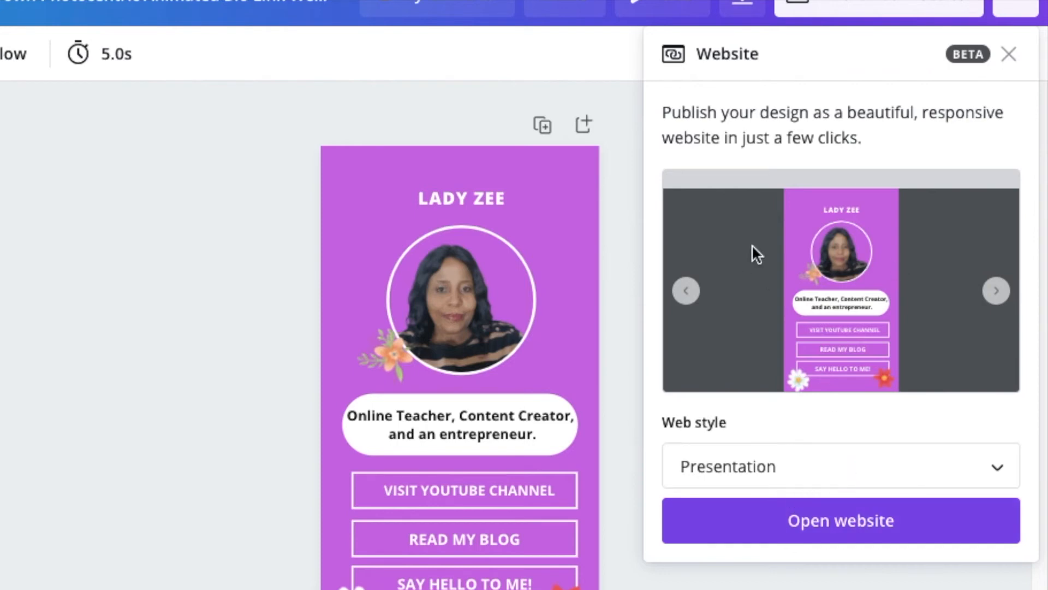
click(992, 475)
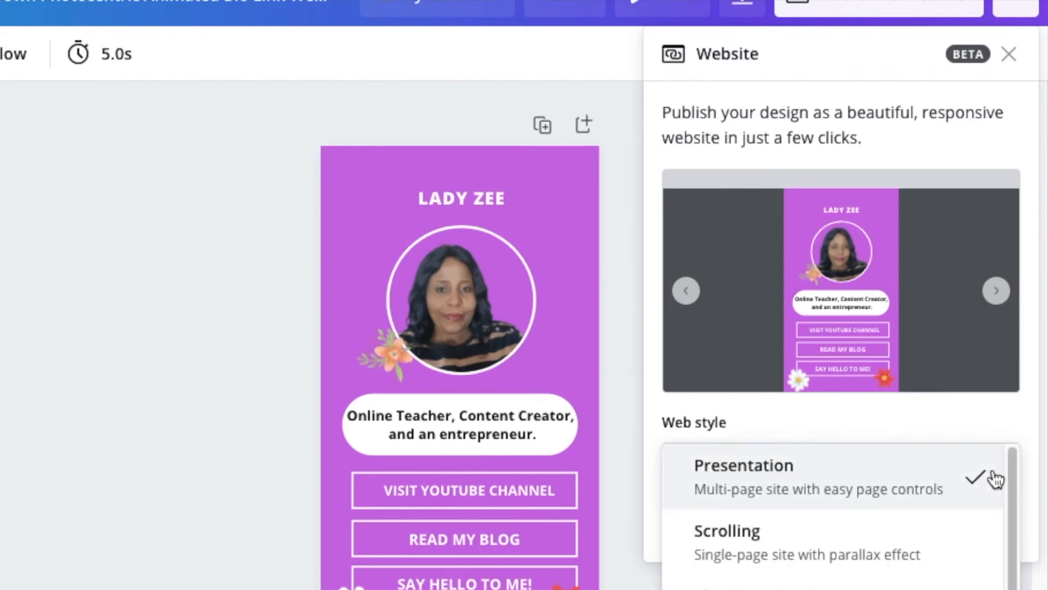
click(872, 546)
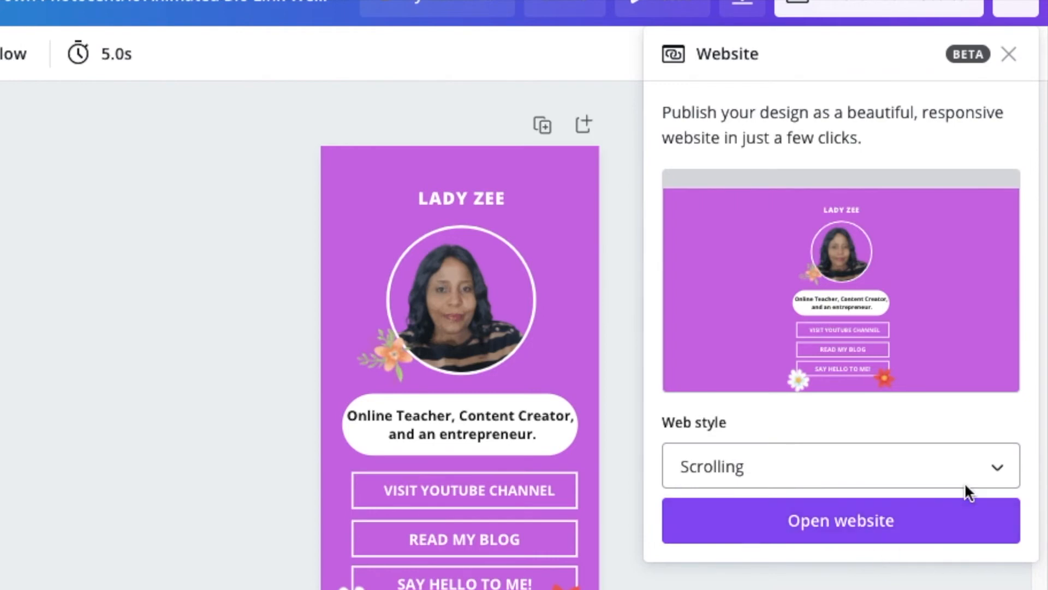
click(980, 472)
click(858, 563)
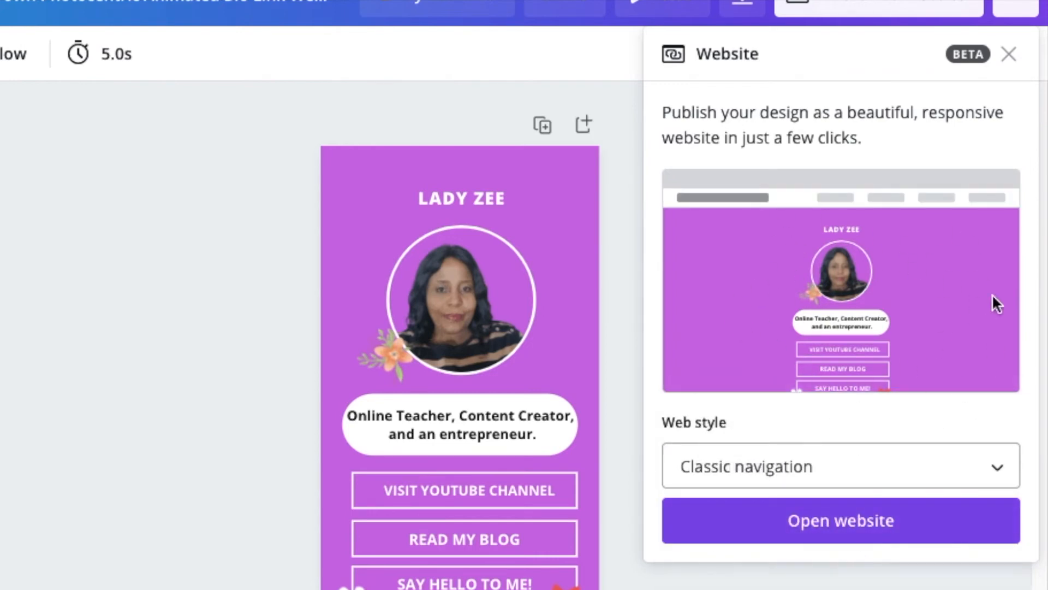
click(994, 468)
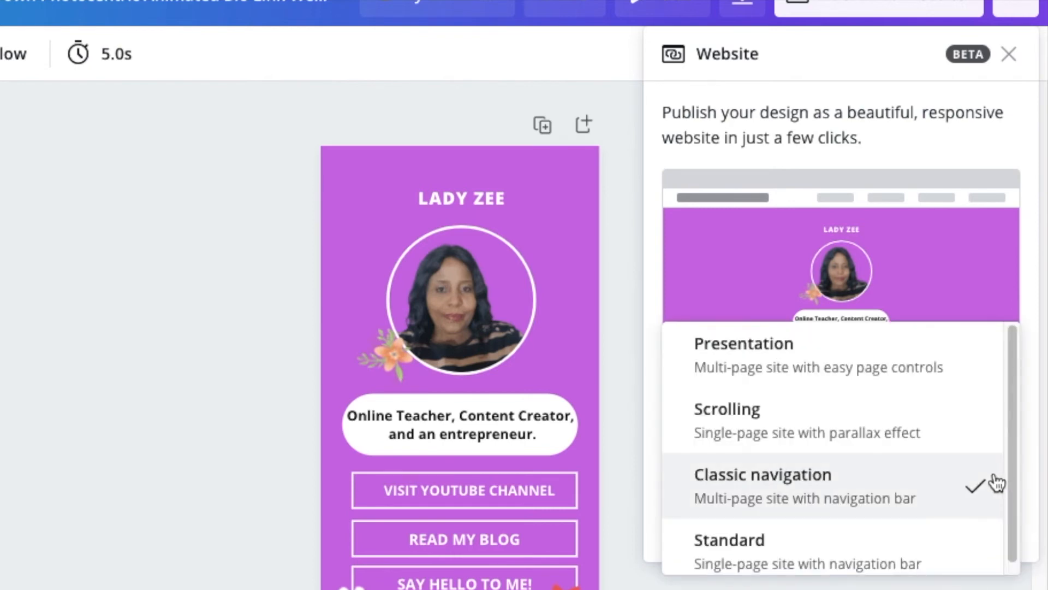
scroll(1001, 539, down, 1)
click(871, 546)
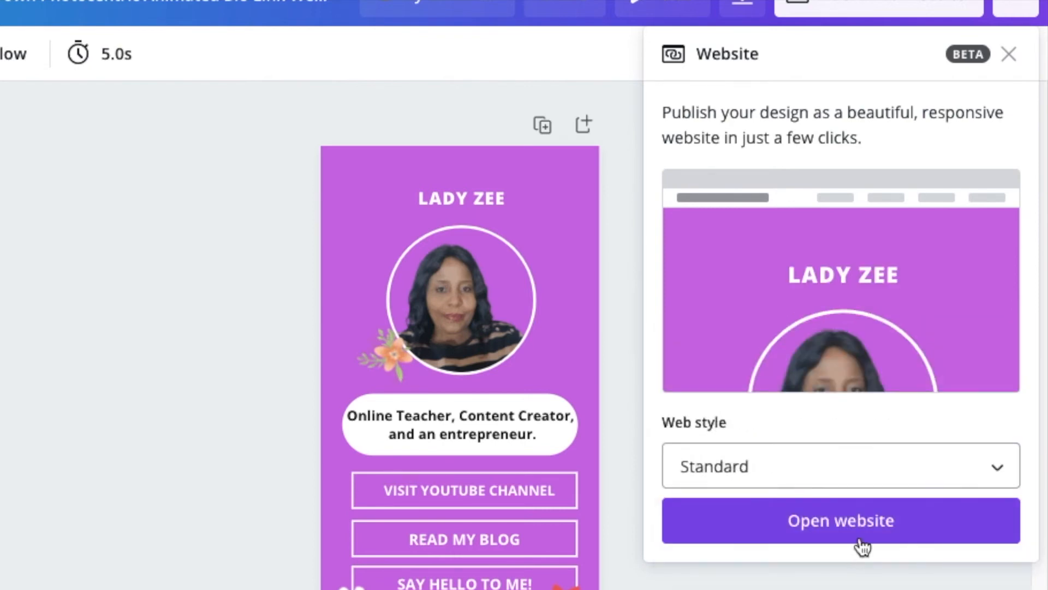
Step: Set the website's web style to Scrolling and close the publishing options
click(986, 471)
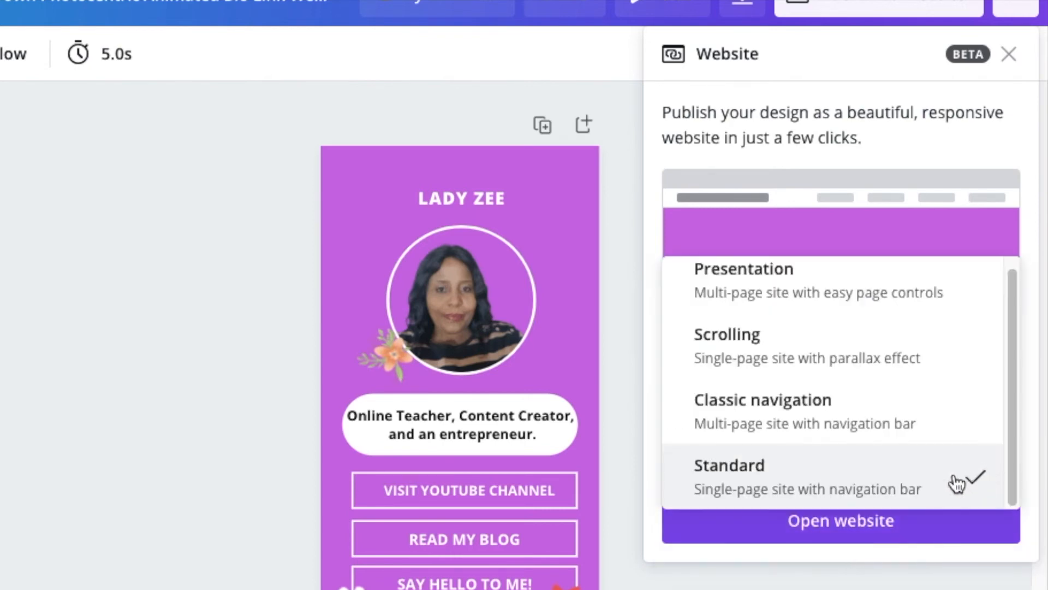
click(736, 347)
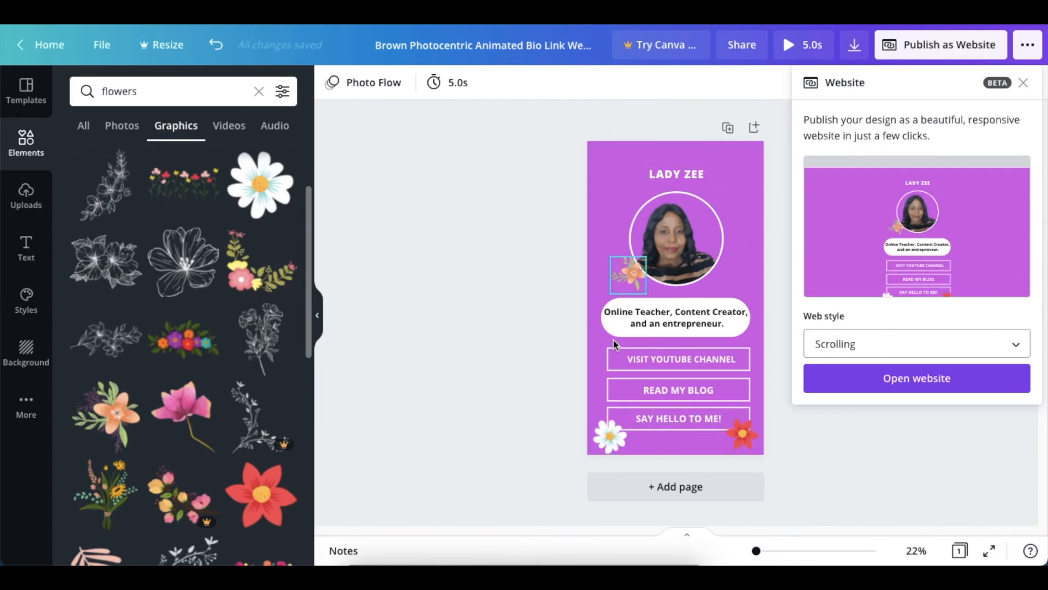
click(817, 445)
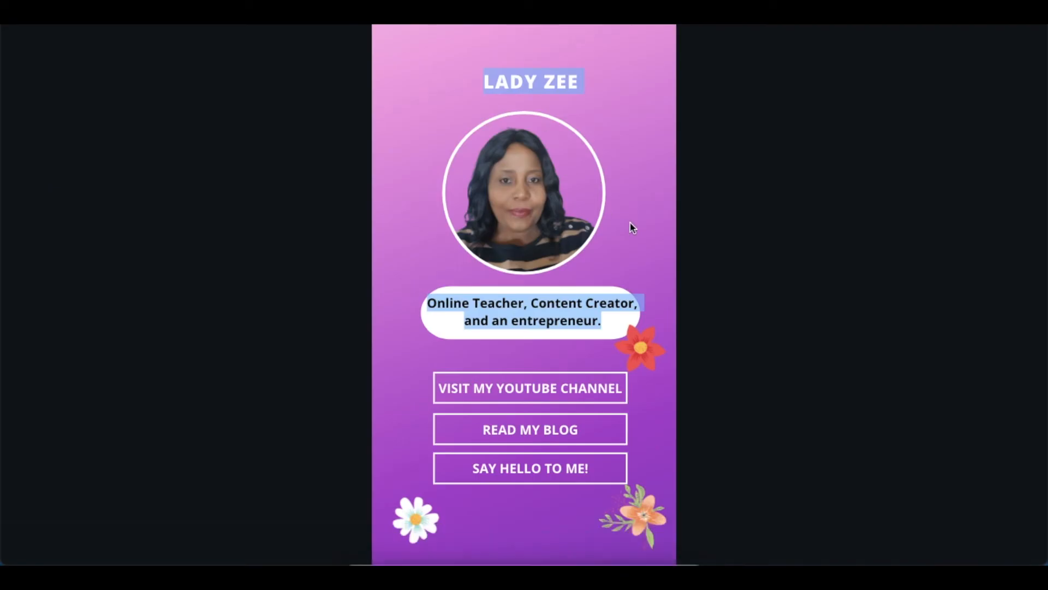
Step: Test the "READ MY BLOG" button on the published page and continue to the external site
click(740, 395)
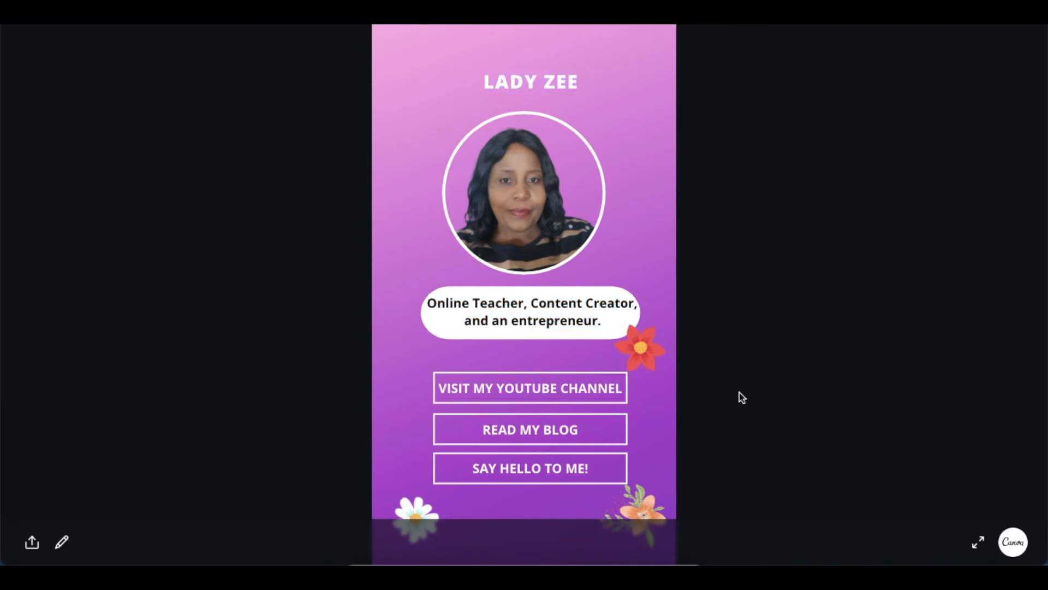
click(530, 433)
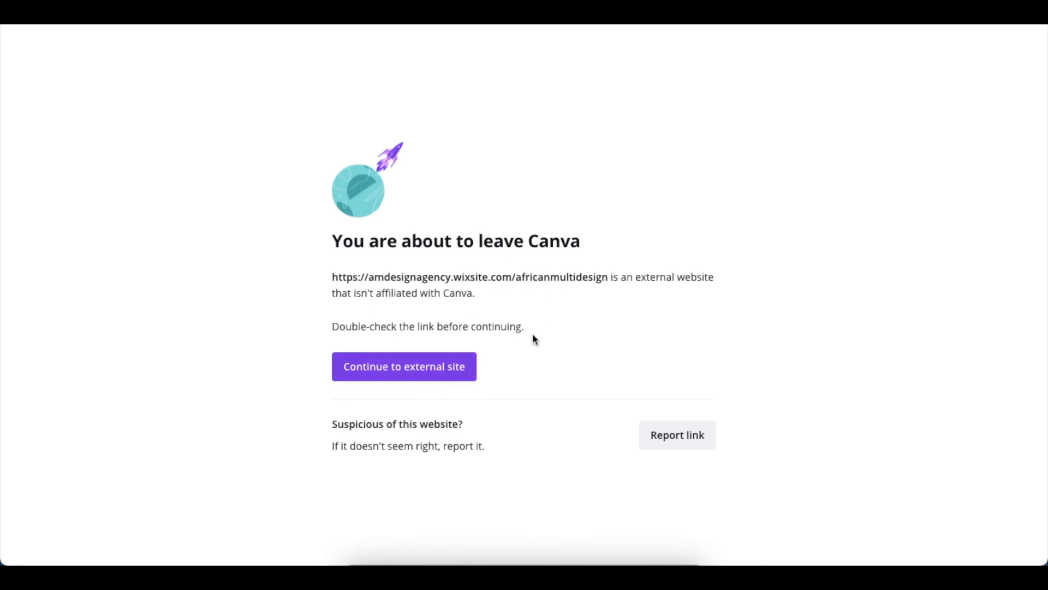
click(400, 373)
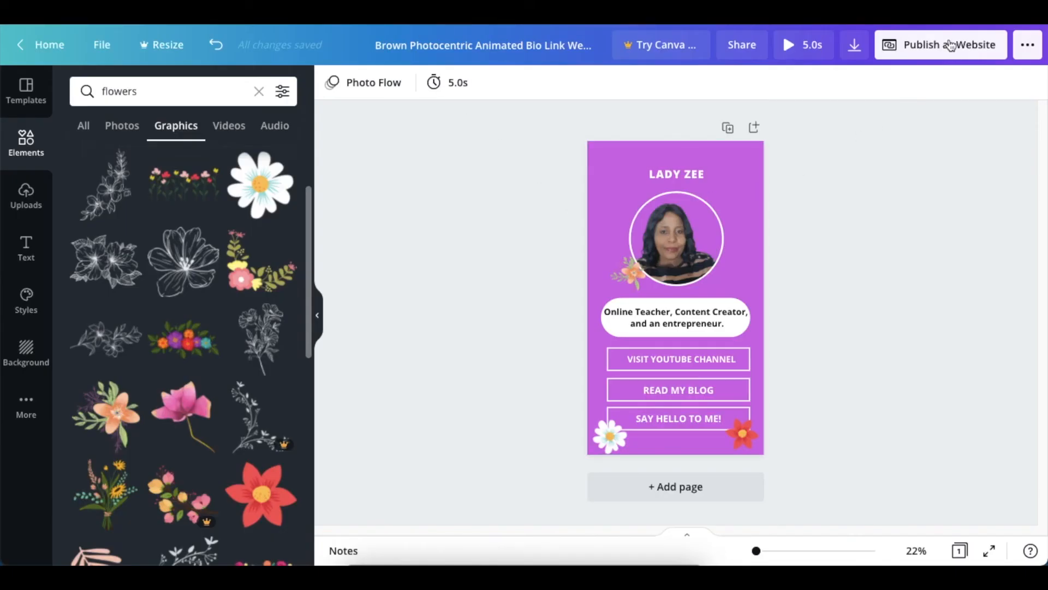
Step: Open the design as a website in the Scrolling style and select the published page's web address
click(951, 45)
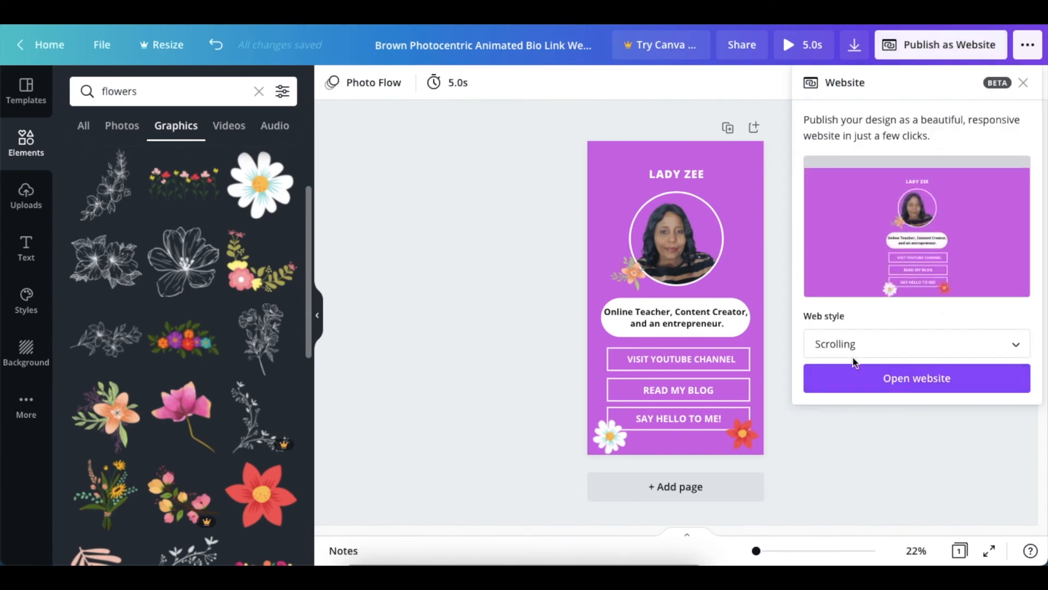
click(905, 389)
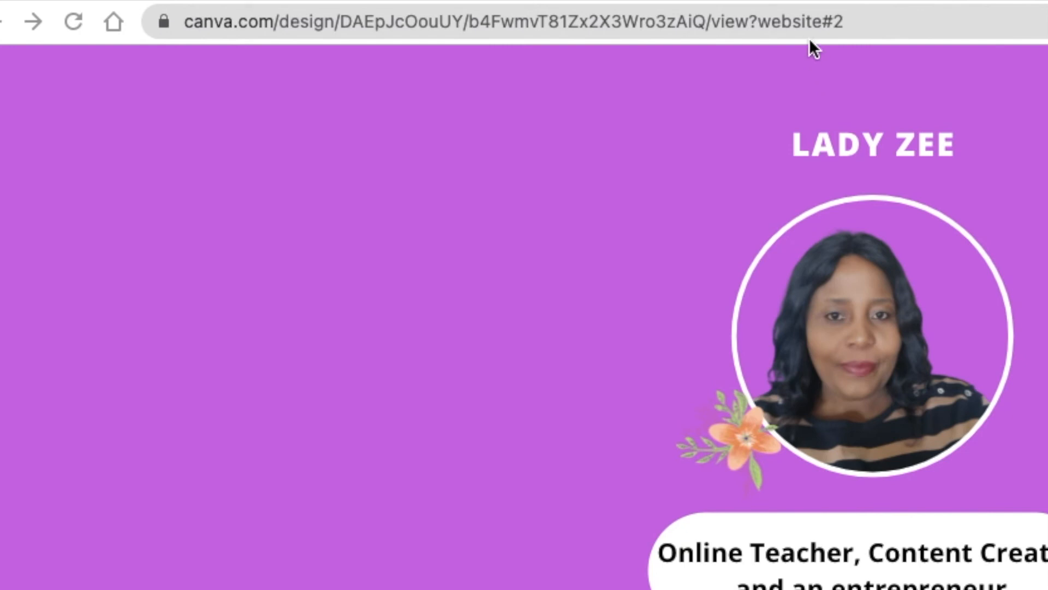
click(803, 27)
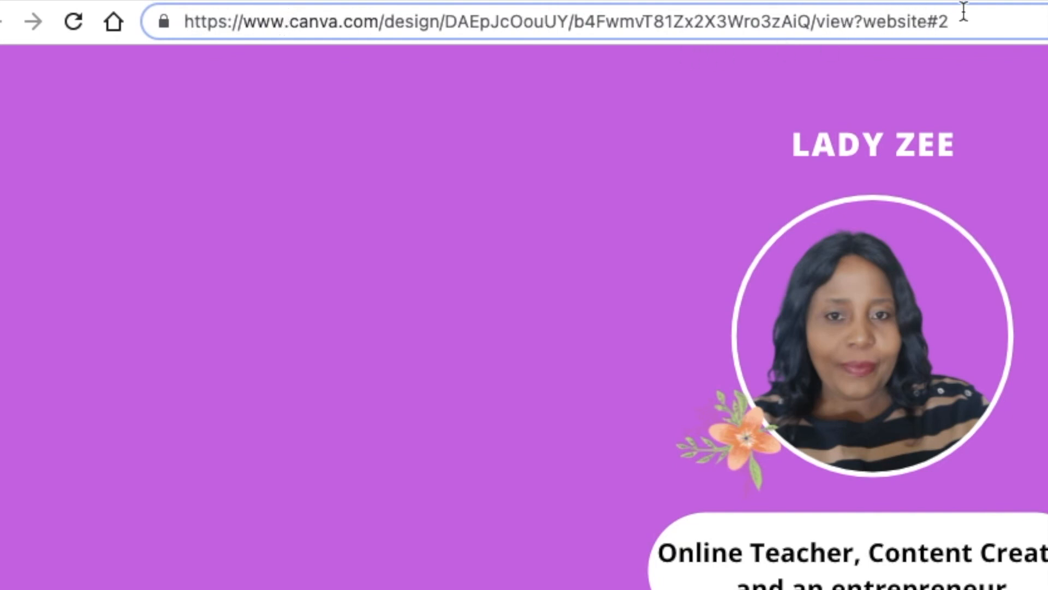
drag(966, 17, 272, 20)
click(328, 57)
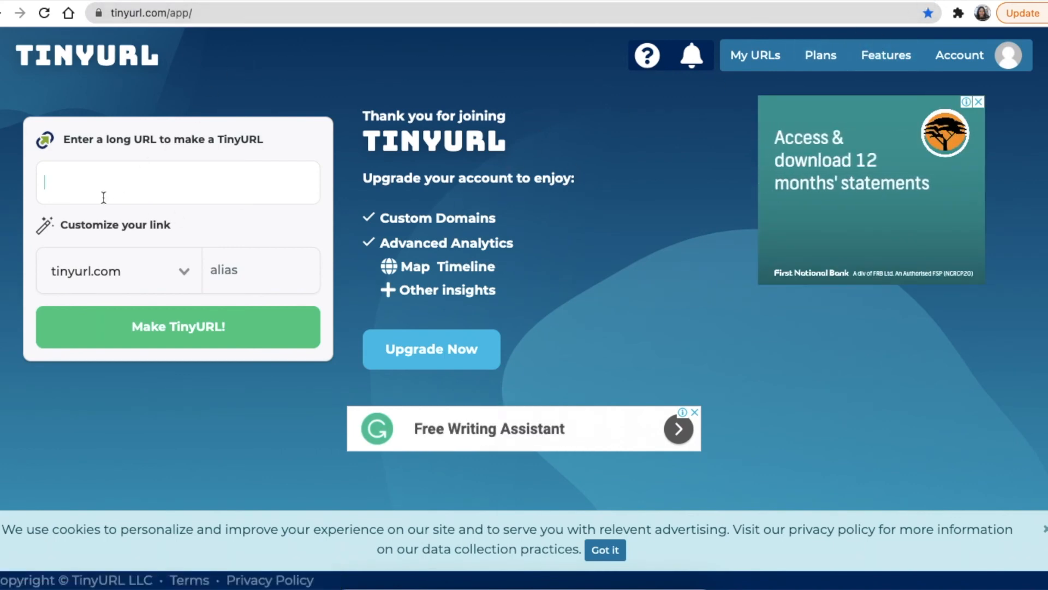
Step: In TinyURL, paste the YouTube channel address as the long URL and enter the channel owner's display name as the tinyurl.com alias
text(https://www.youtube.com/channel/UC6EiWxE3xKKCrheTCZ0tCwA)
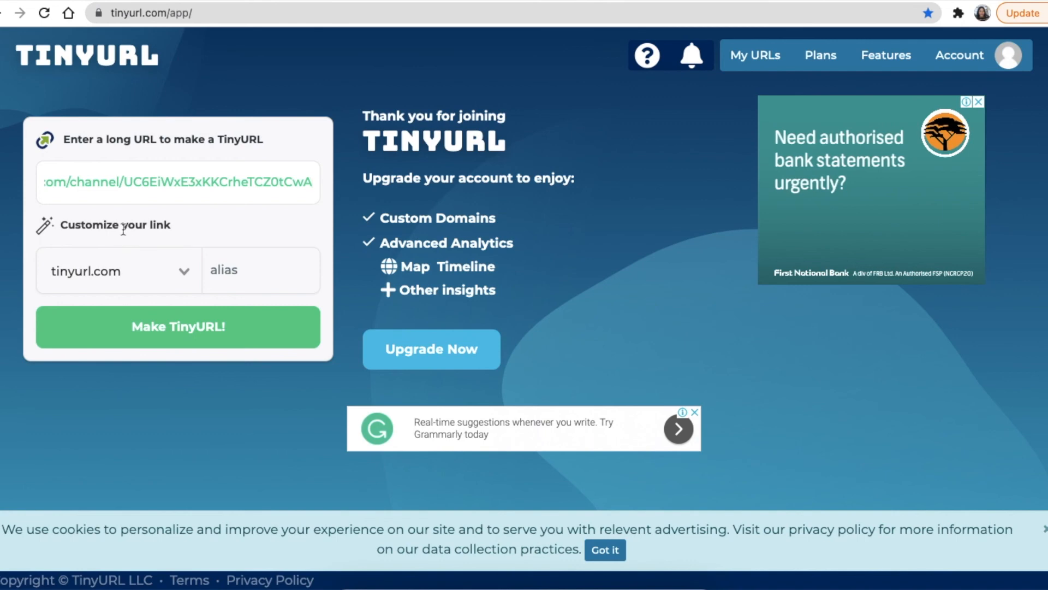
click(221, 268)
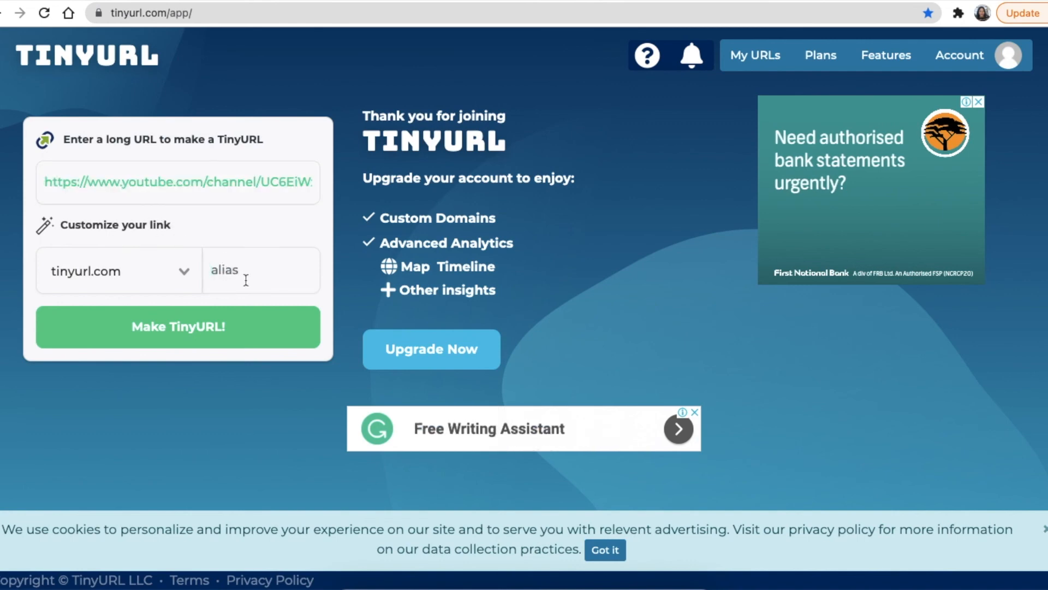
text(lady)
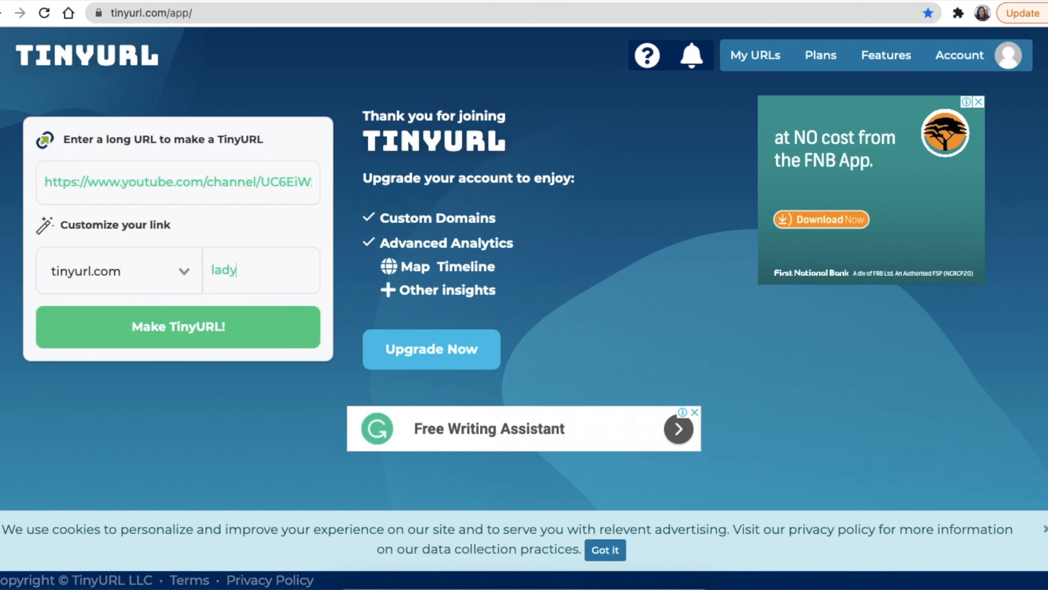
text(zee)
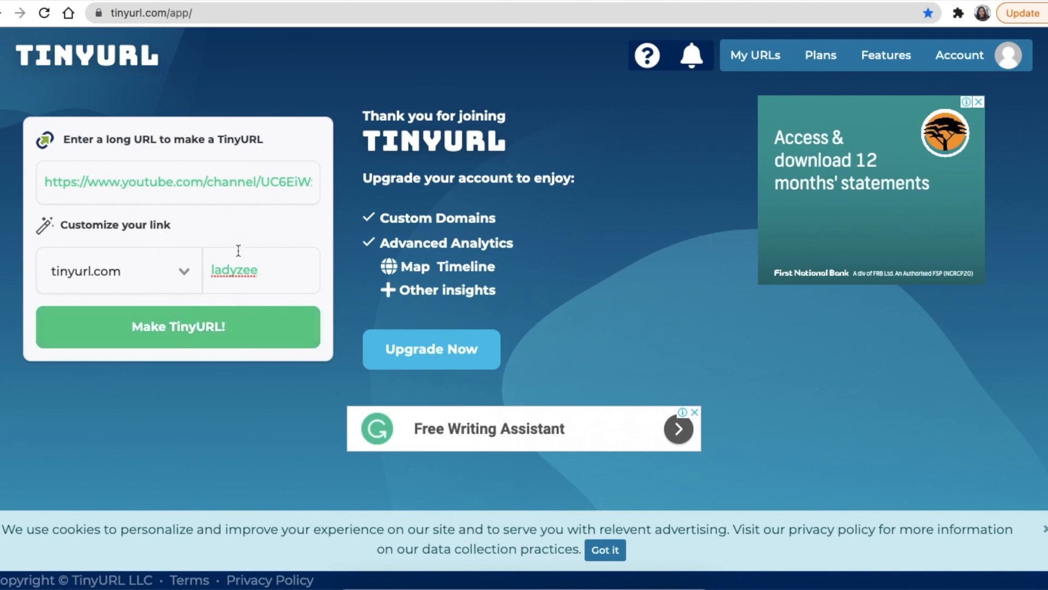
Step: Open the account's list of recent TinyURLs
click(754, 64)
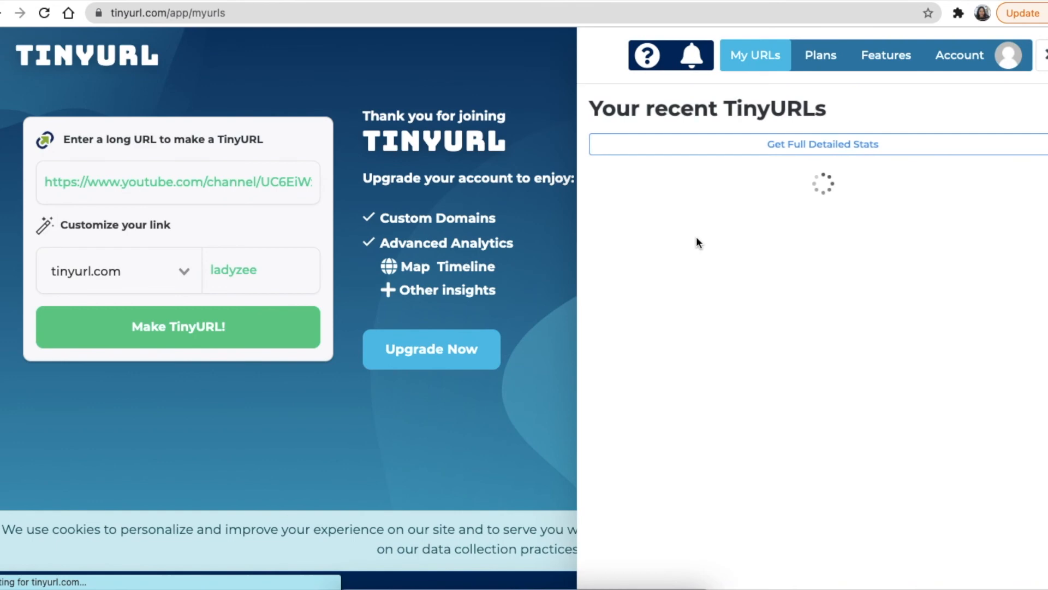